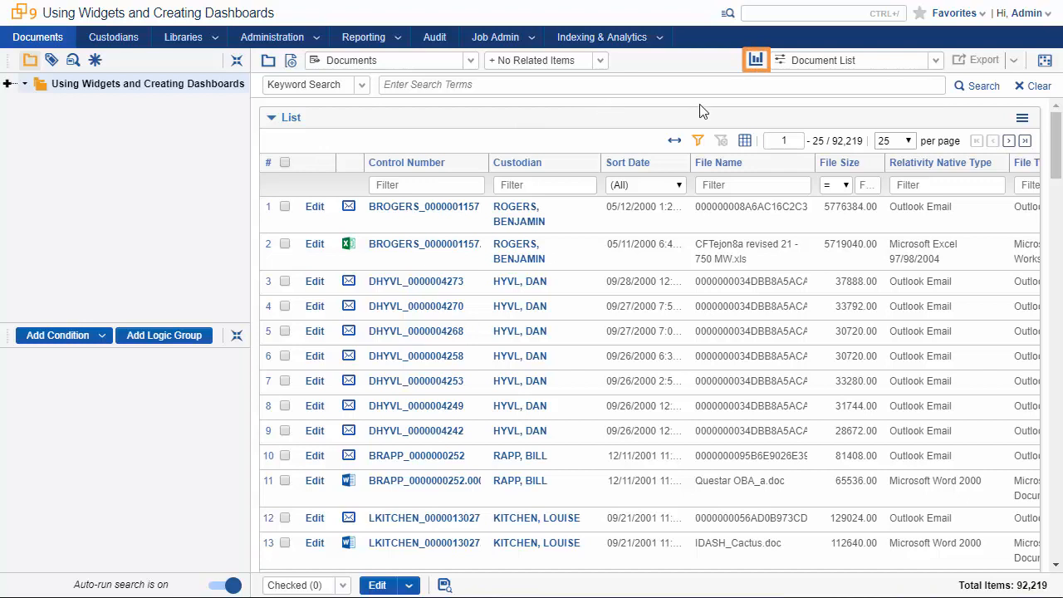
# - Add a Pivot widget to the document list dashboard, grouped by Responsive Designation and displayed as a bar chart
pyautogui.click(757, 63)
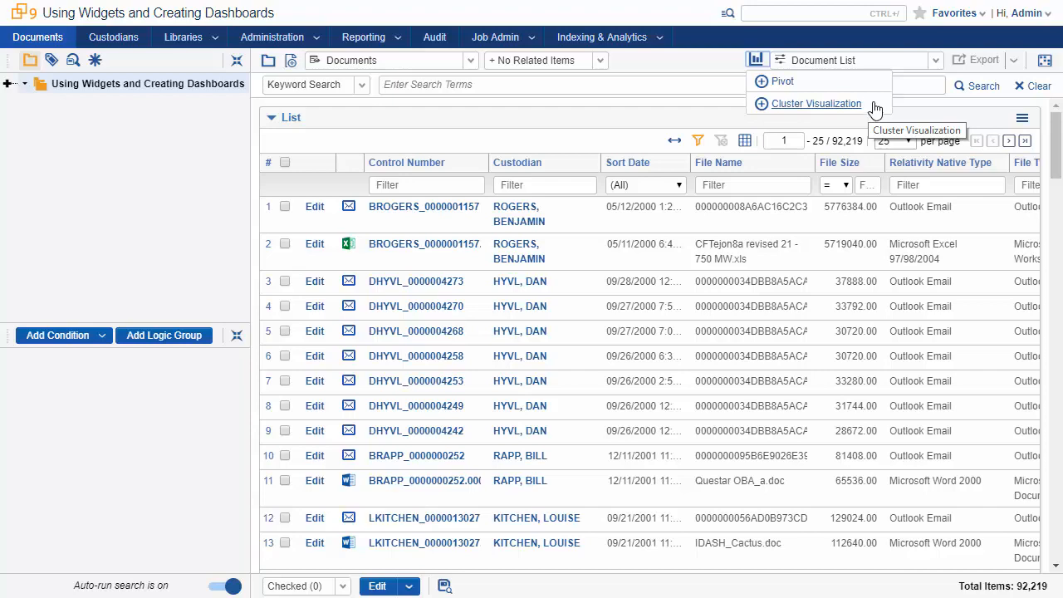
pyautogui.click(765, 83)
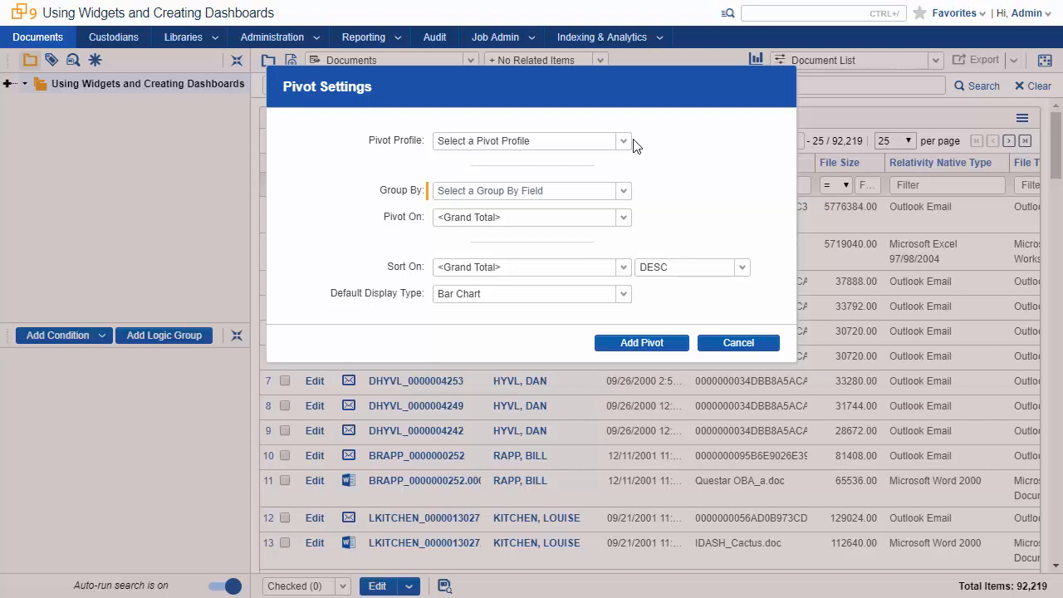
pyautogui.click(621, 196)
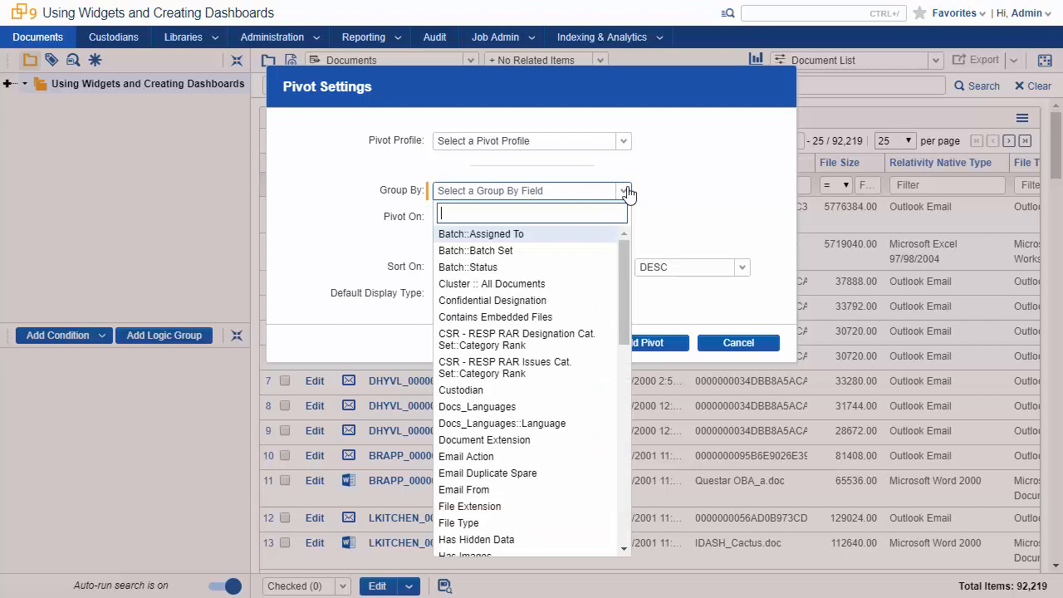
pyautogui.write('resp')
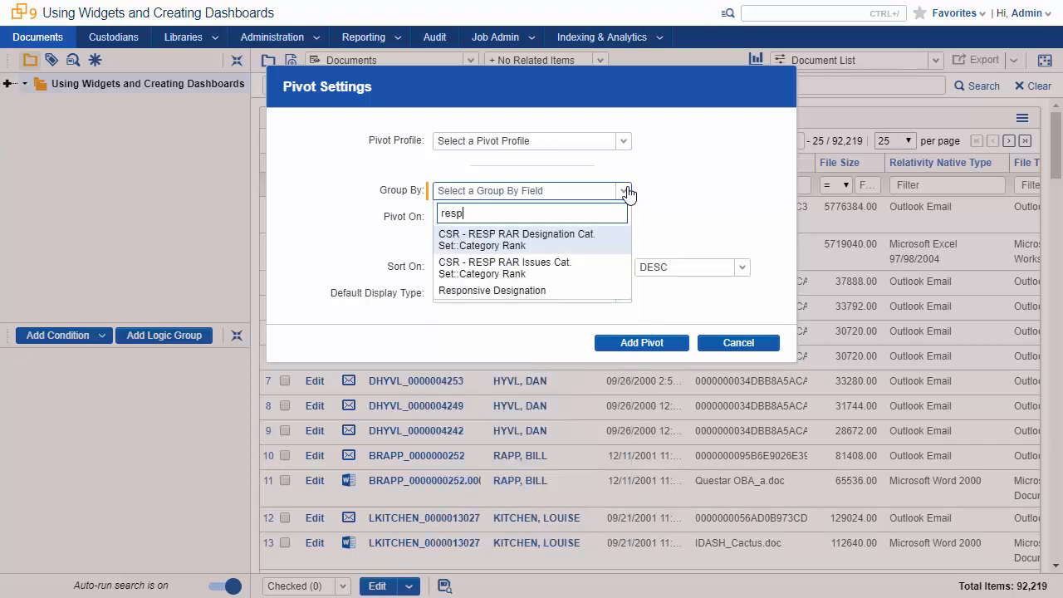
pyautogui.click(590, 291)
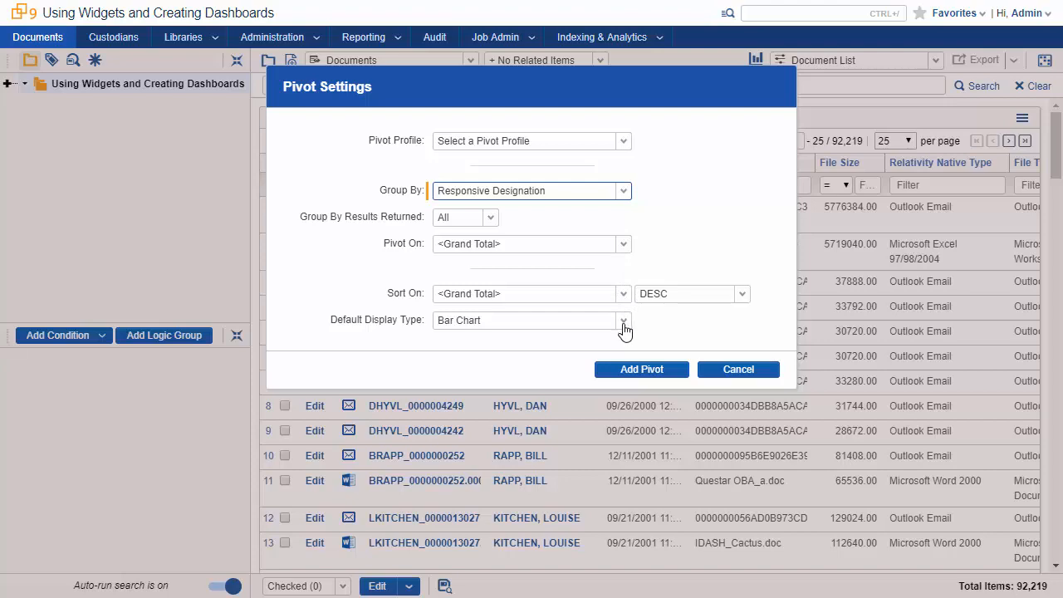
pyautogui.click(615, 370)
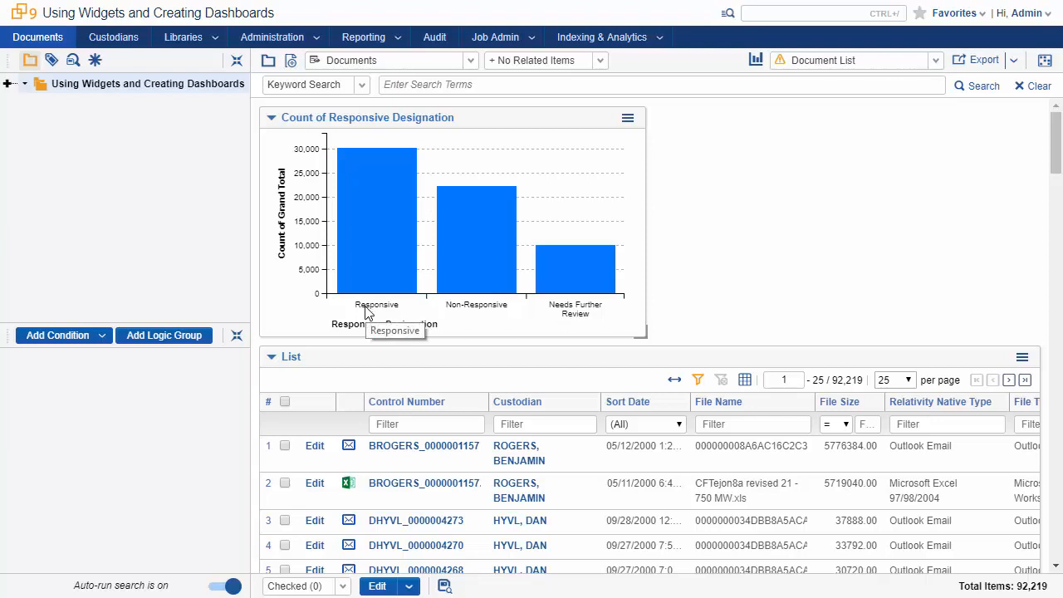
pyautogui.moveTo(375, 290)
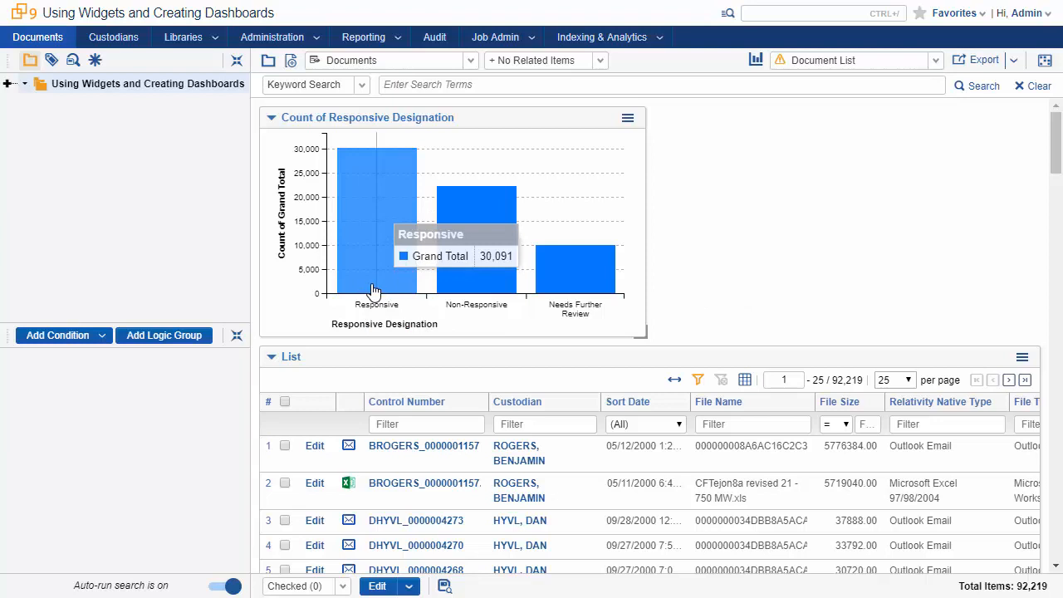
pyautogui.moveTo(575, 297)
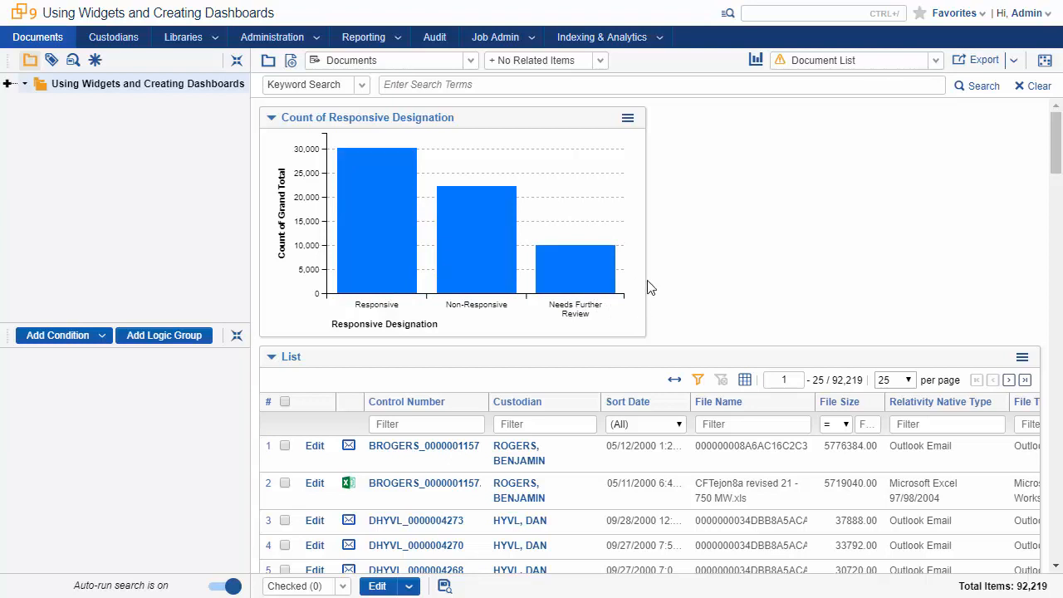
# - Edit the Responsive Designation pivot to pivot on Custodian, and enlarge the widget to the full dashboard width
pyautogui.click(627, 121)
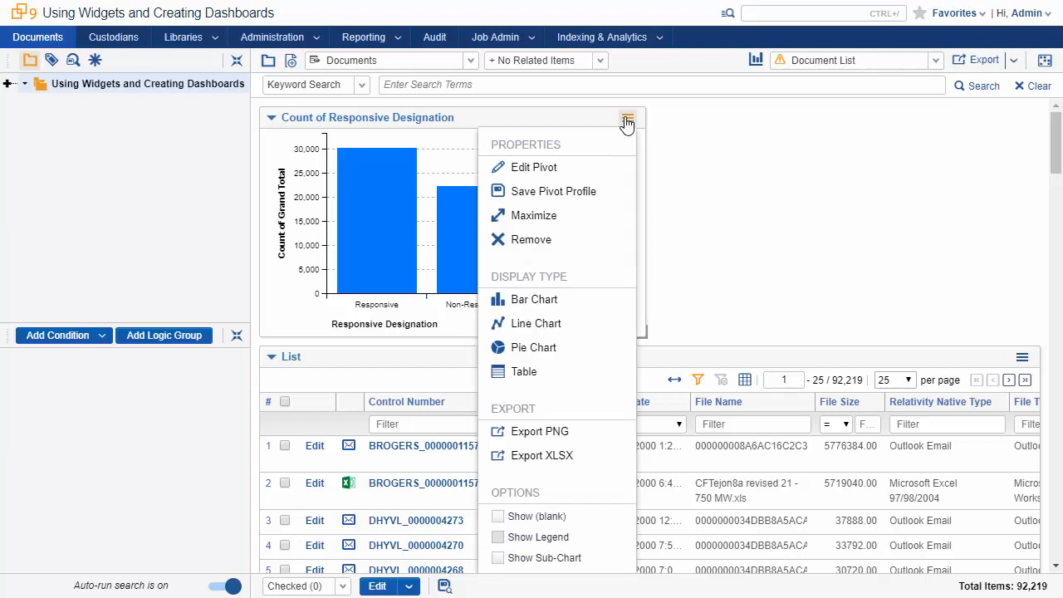
pyautogui.click(556, 171)
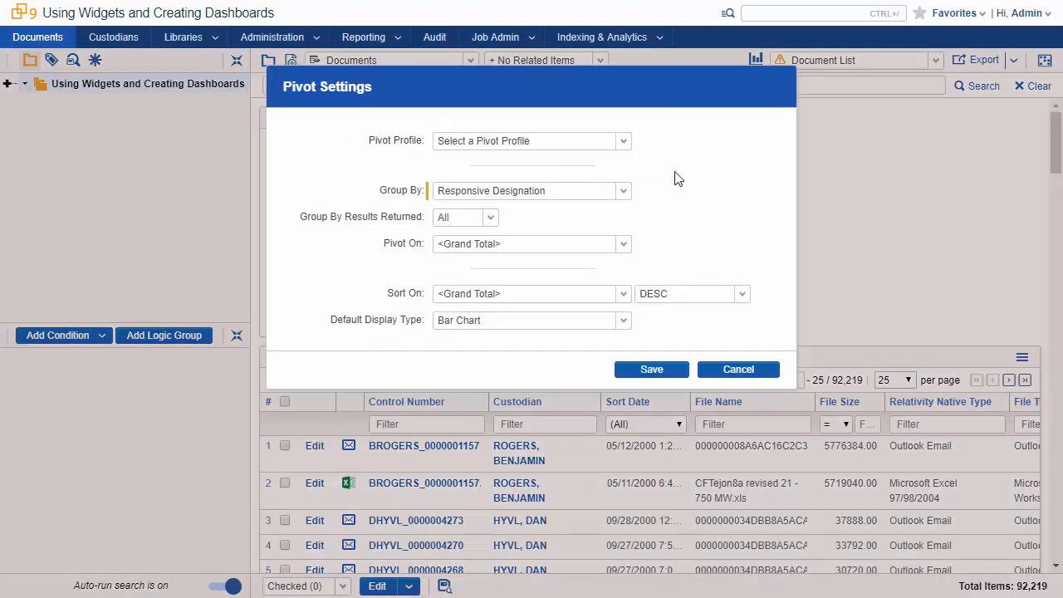
pyautogui.click(624, 245)
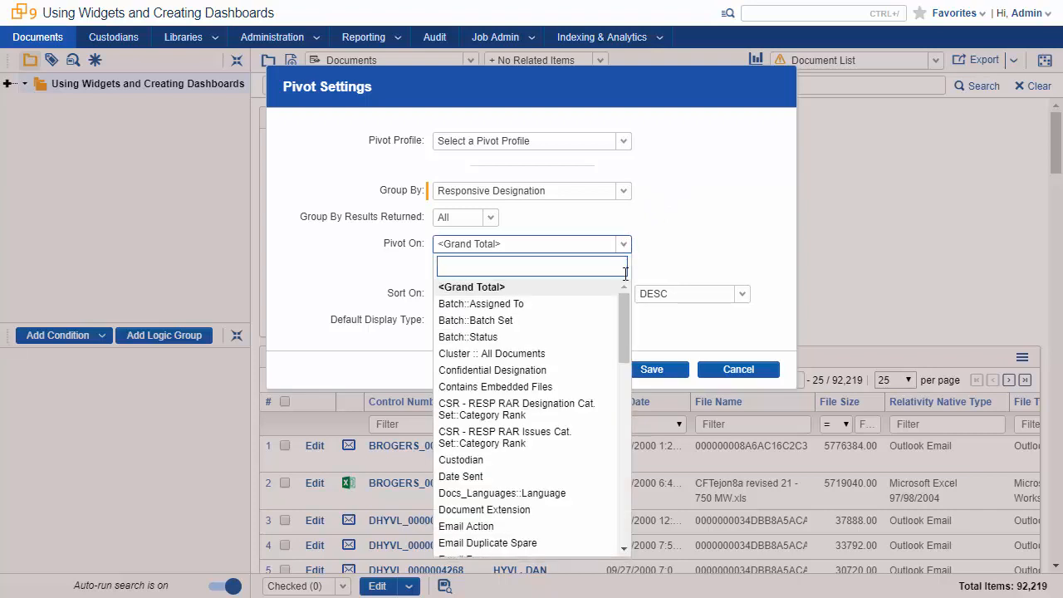
pyautogui.click(587, 461)
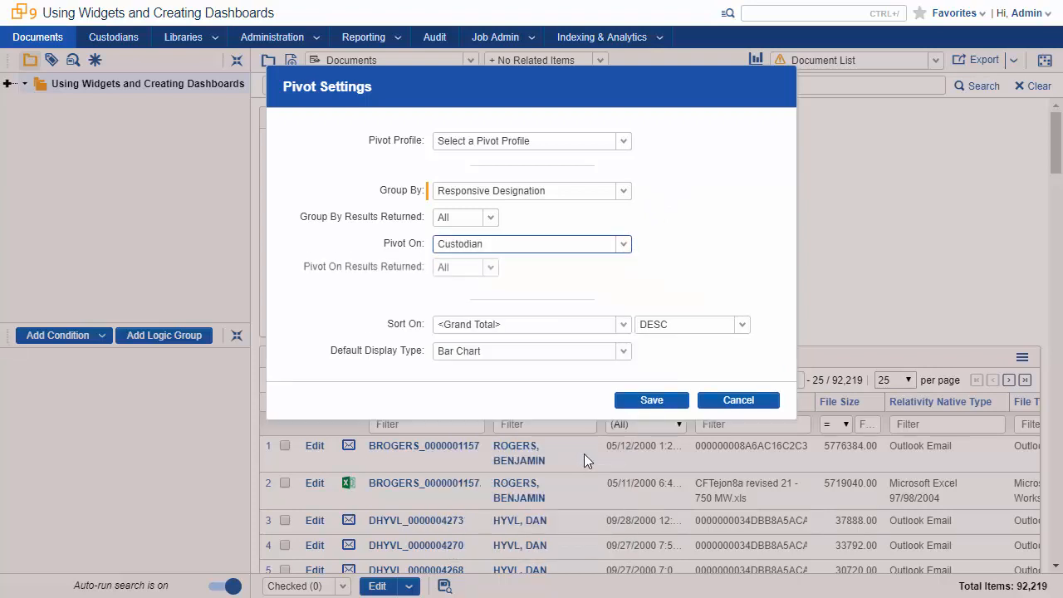
pyautogui.click(652, 401)
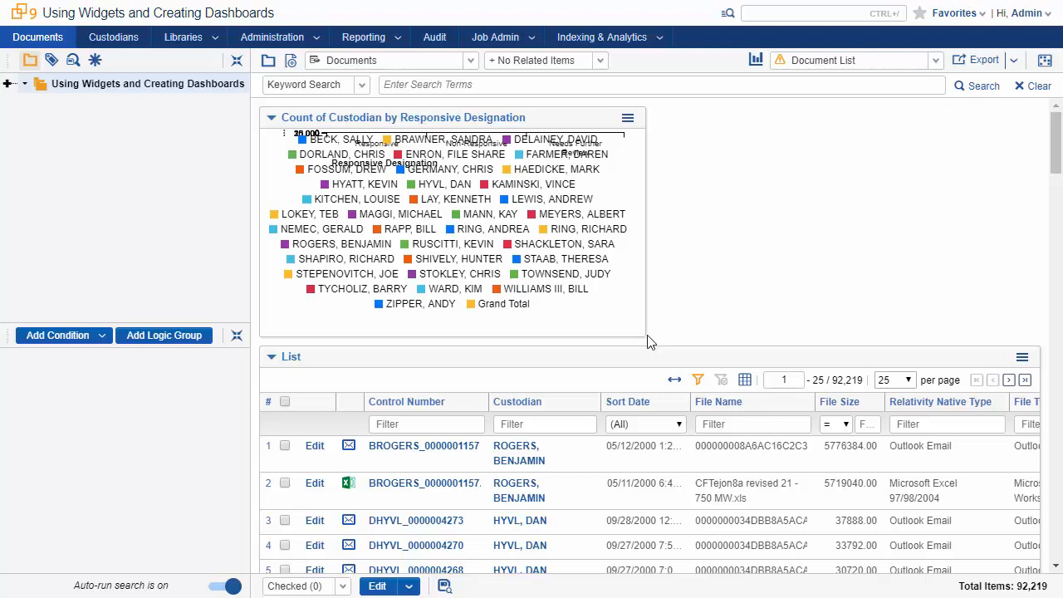
pyautogui.moveTo(642, 333); pyautogui.dragTo(1051, 386)
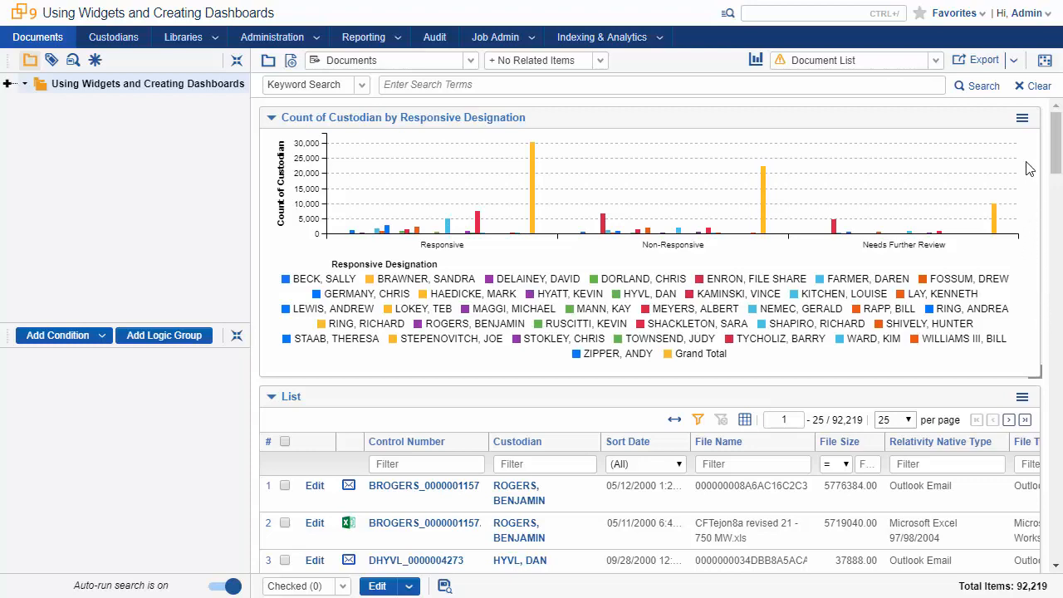
# - In the custodian chart's pivot settings, limit the Pivot On results returned to the Top 5 per group
pyautogui.click(1020, 125)
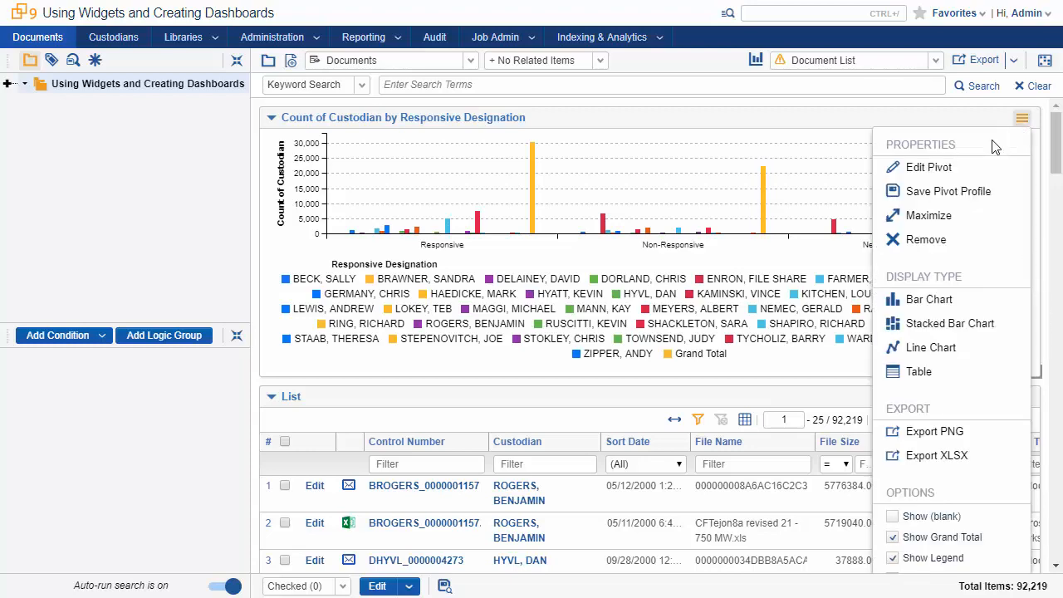
pyautogui.click(959, 171)
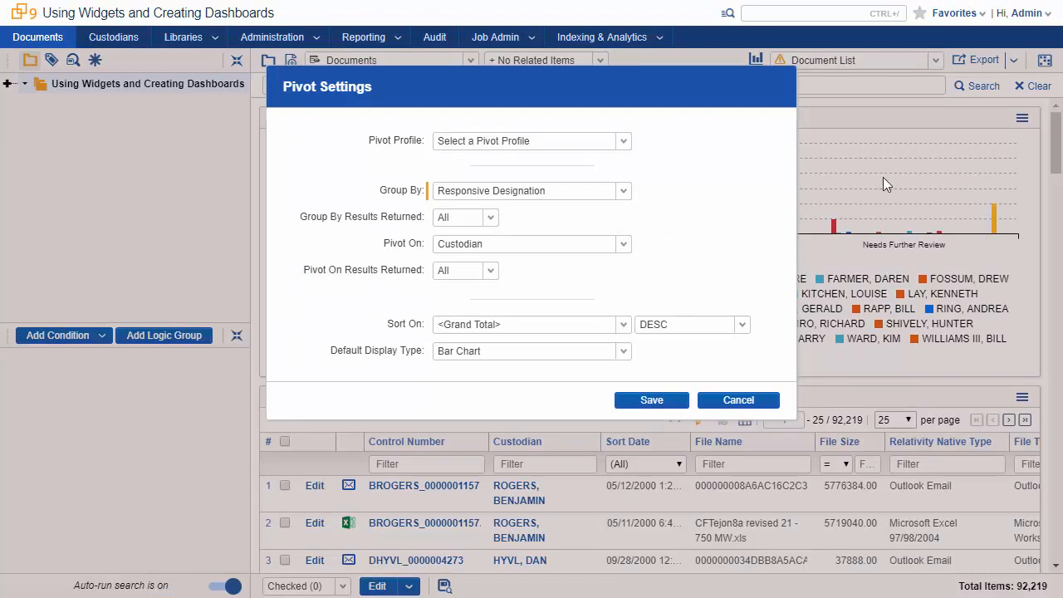
pyautogui.click(491, 271)
pyautogui.click(490, 305)
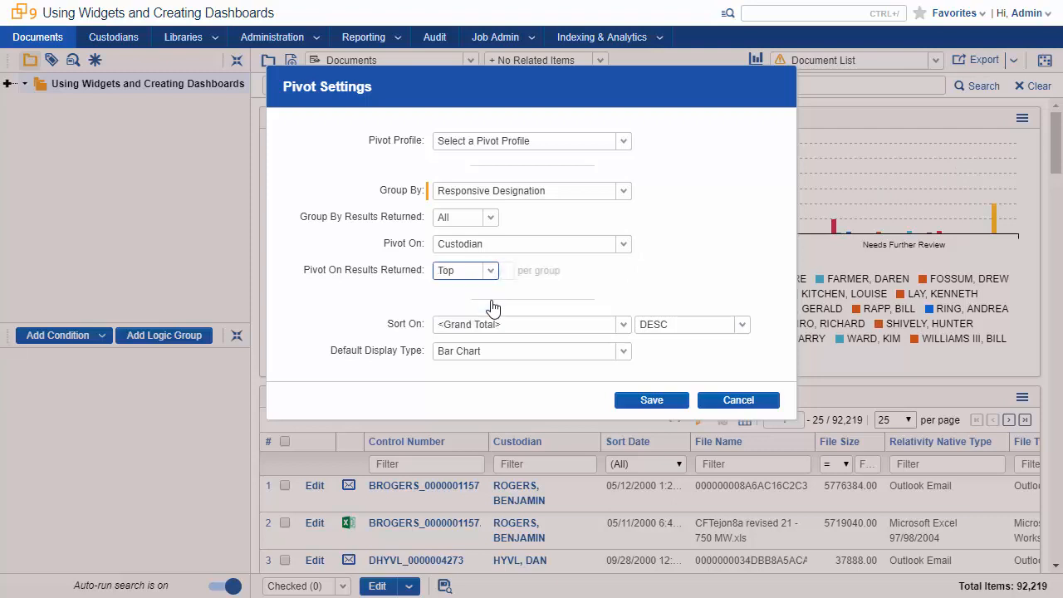
pyautogui.click(563, 270)
pyautogui.write('5')
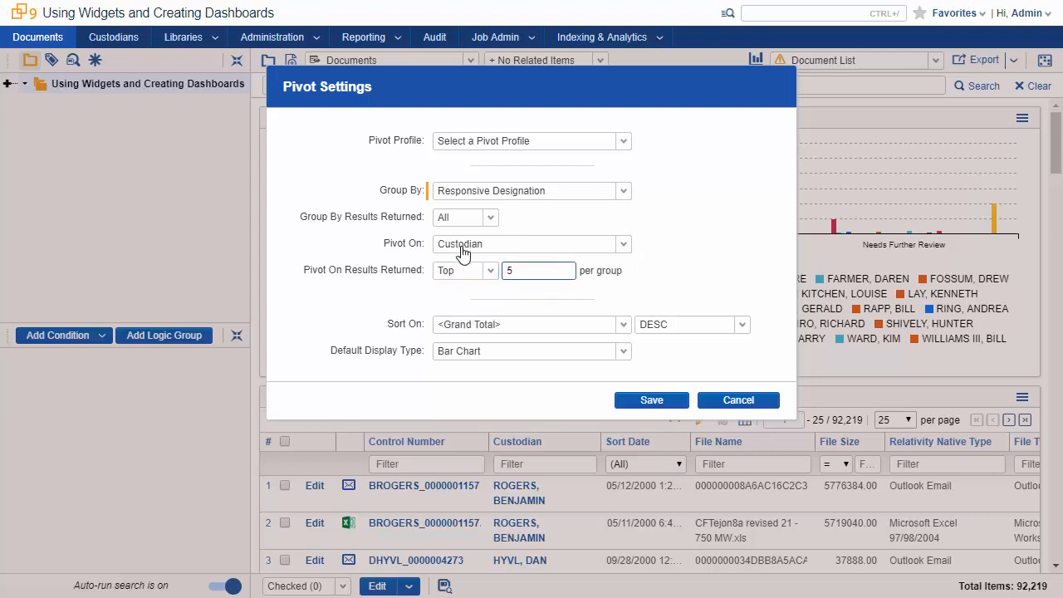
# - Set the pivot's default display type to Stacked Bar Chart, save the settings, and narrow the widget to about half the dashboard width
pyautogui.click(623, 357)
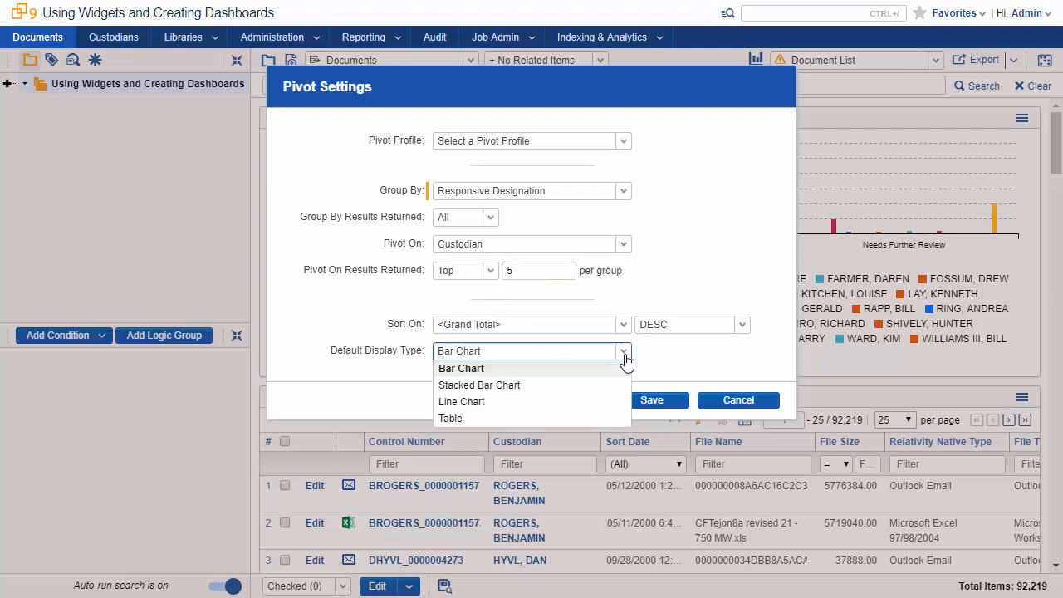
pyautogui.click(604, 385)
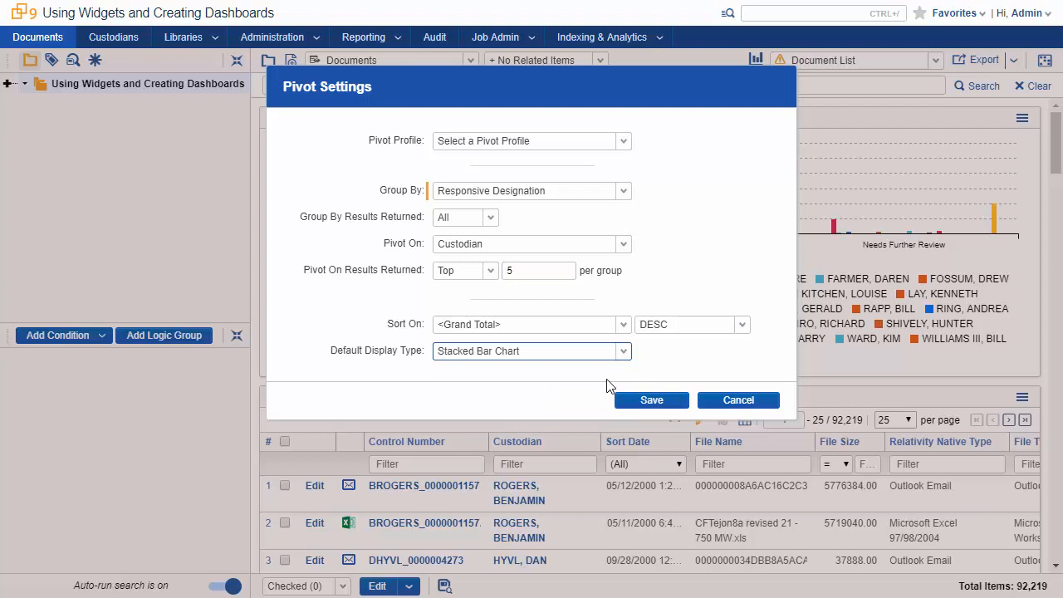
pyautogui.click(640, 402)
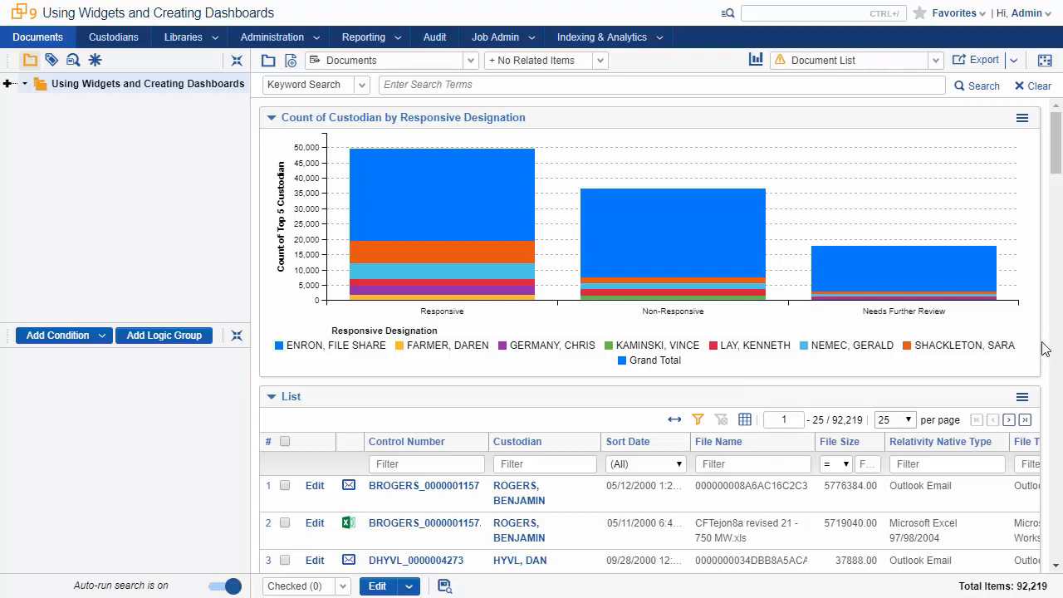
pyautogui.moveTo(1040, 347); pyautogui.dragTo(646, 356)
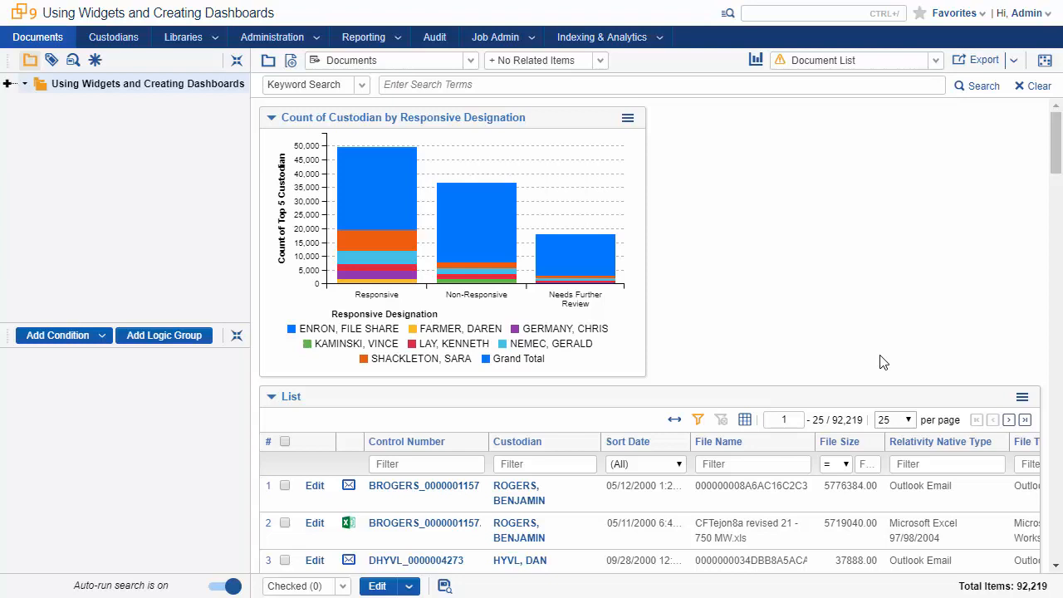
# - Save the stacked bar chart's pivot settings as a new pivot profile named "Responsiveness by Custodian"
pyautogui.click(627, 120)
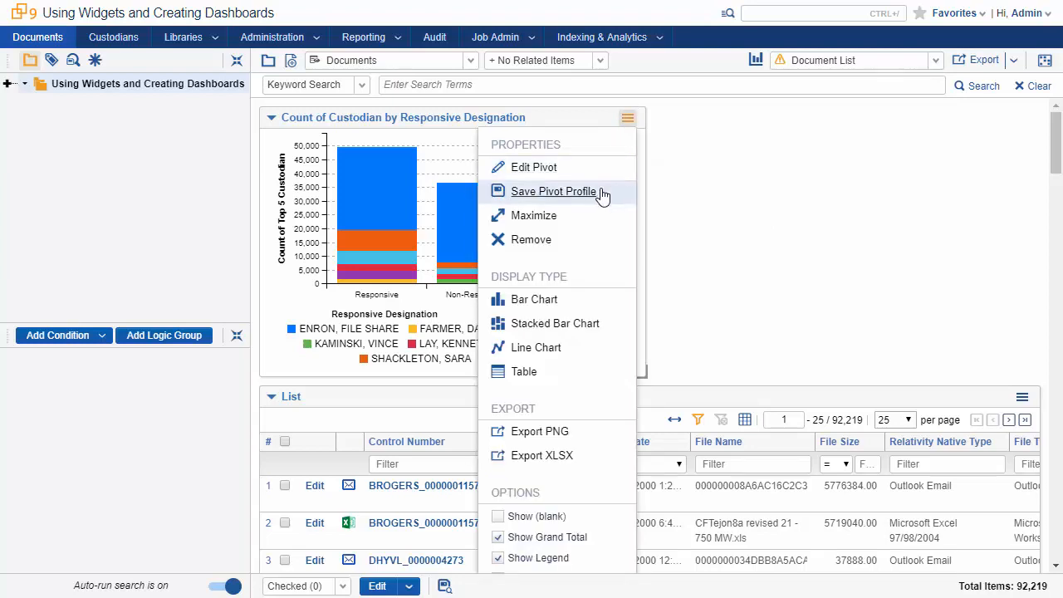
pyautogui.click(603, 194)
pyautogui.click(596, 142)
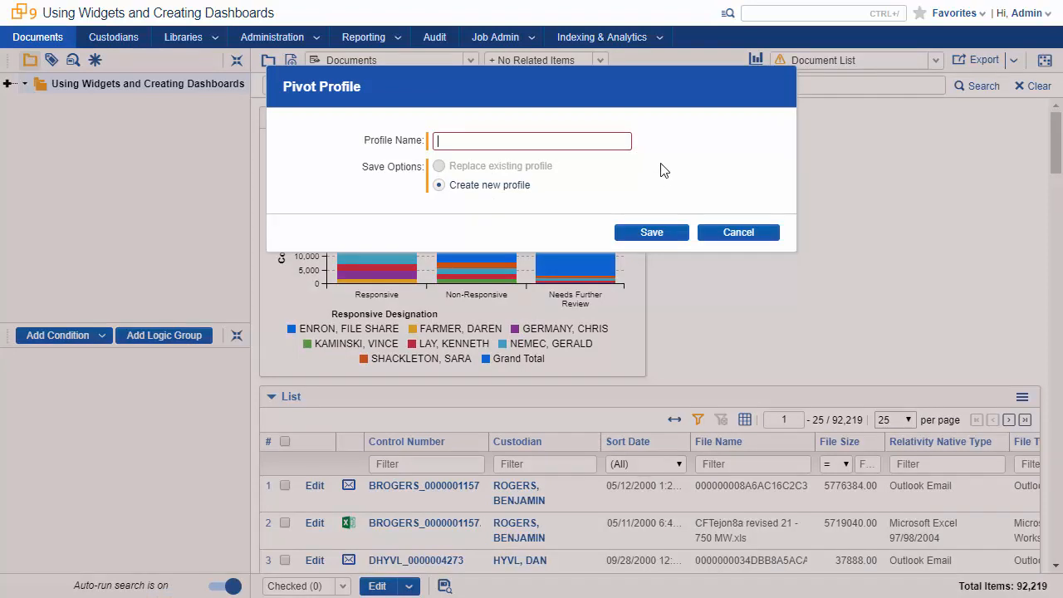
pyautogui.write('Responsiveness by Cu')
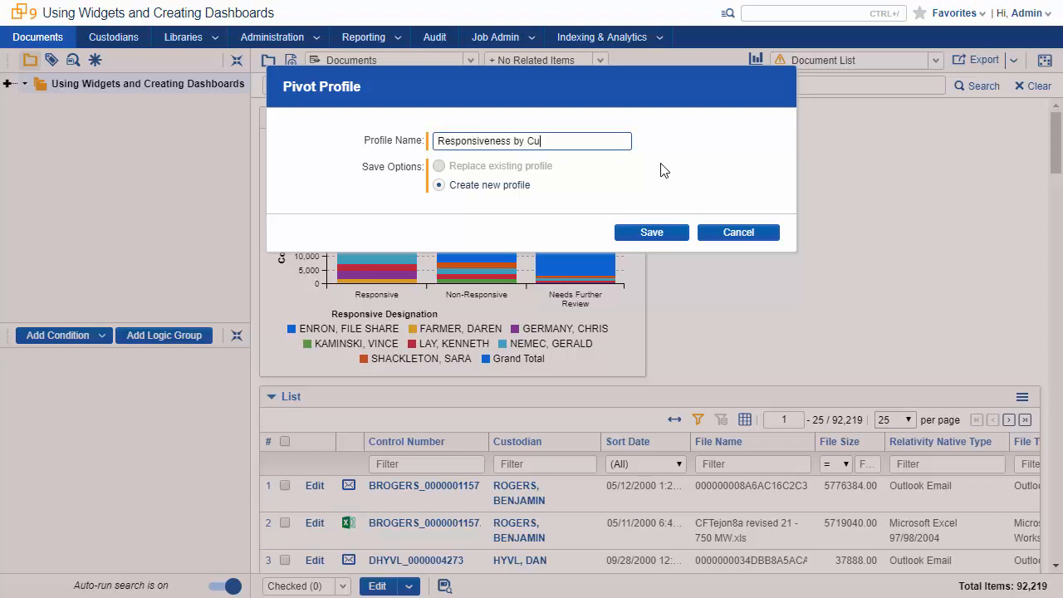
pyautogui.write('stodian')
pyautogui.click(674, 231)
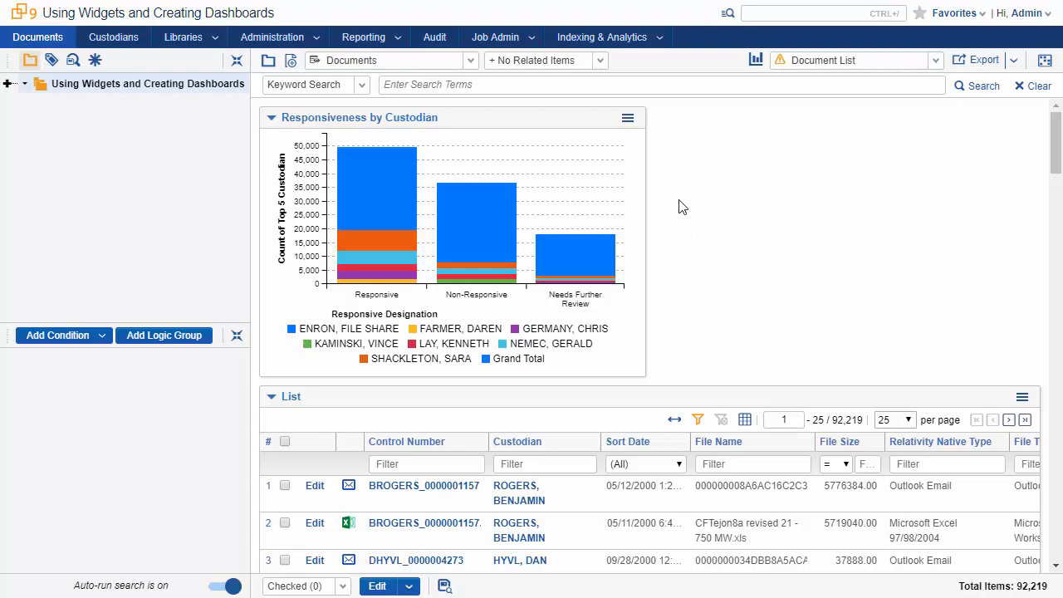
# - Add a second Pivot widget grouped by Issue Designation with Pie Chart as its default display type
pyautogui.click(756, 65)
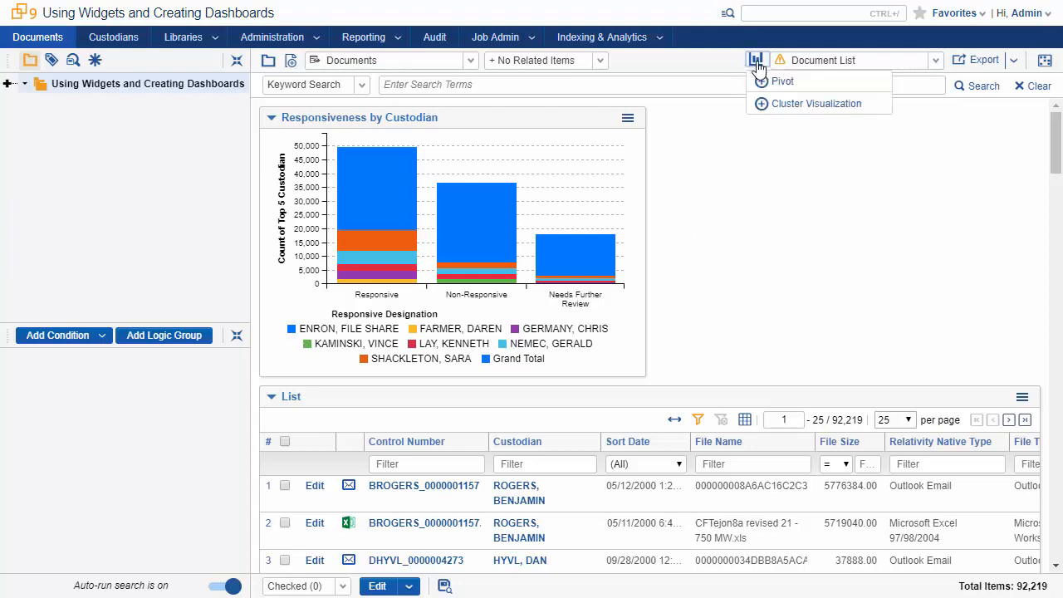
pyautogui.click(801, 80)
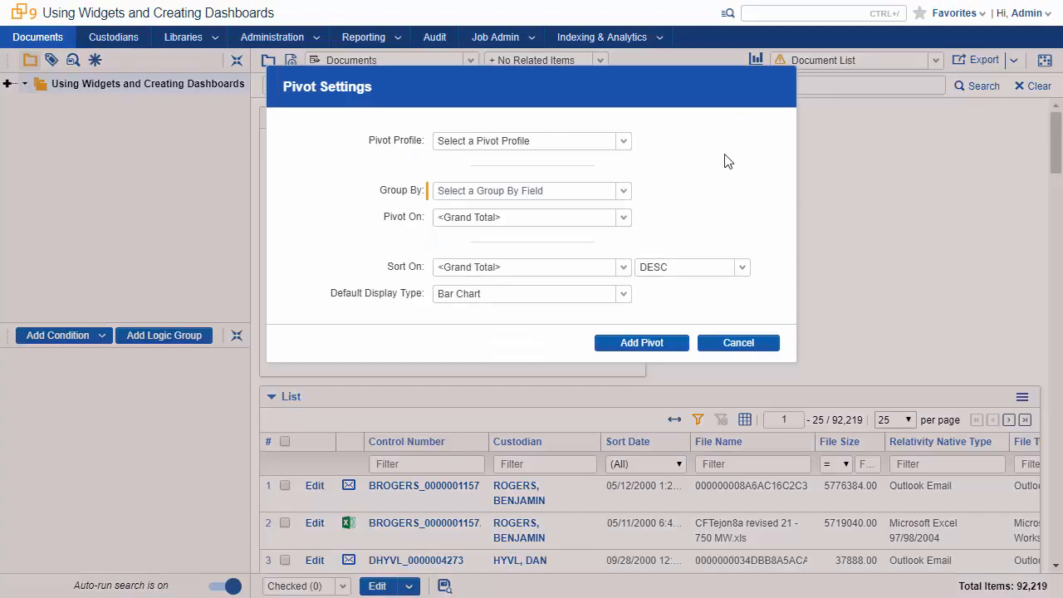
pyautogui.click(623, 193)
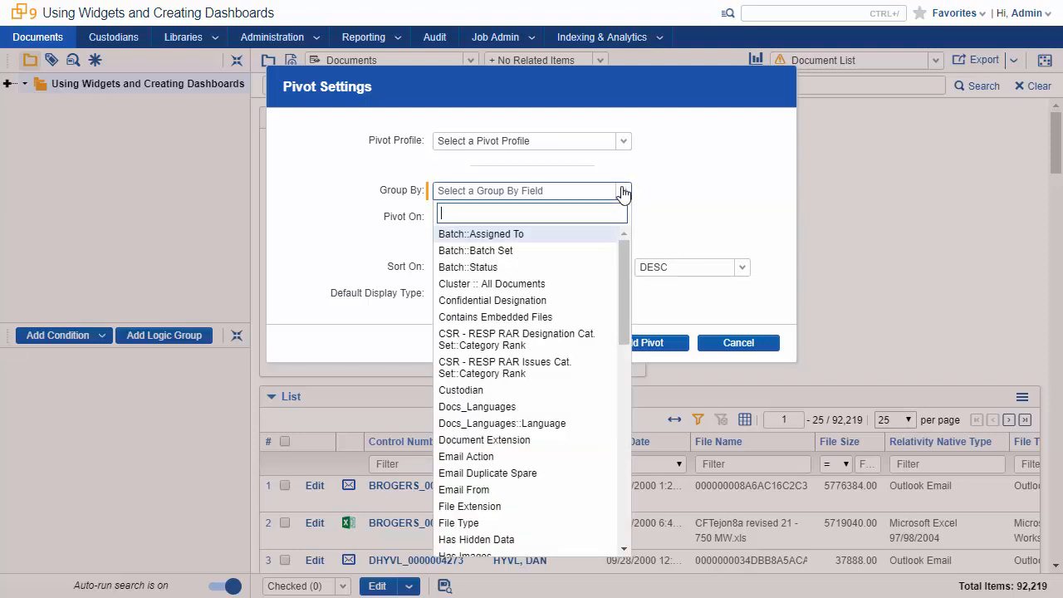
pyautogui.write('Issue')
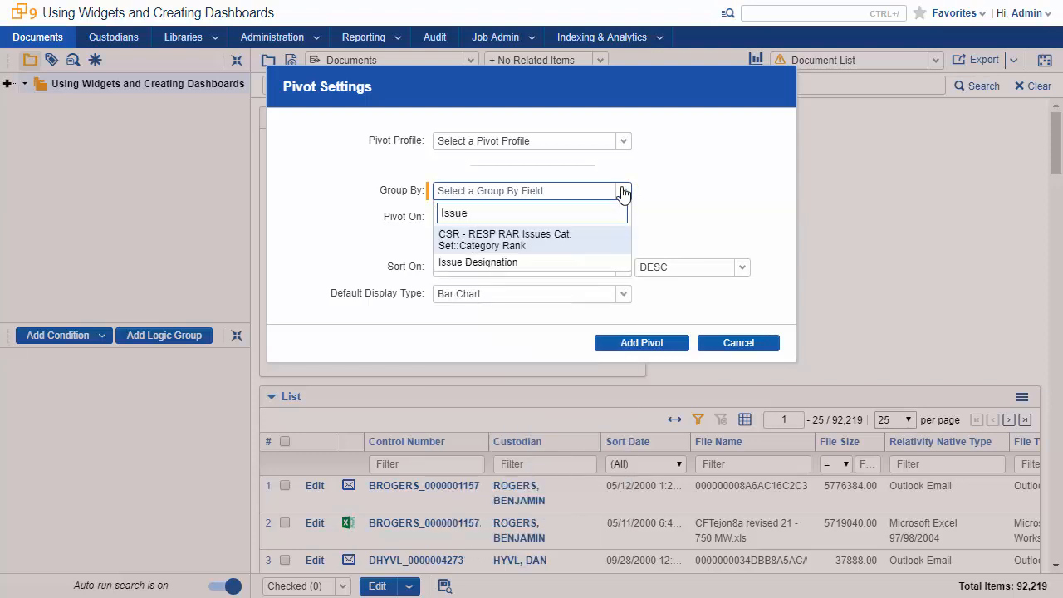
pyautogui.click(576, 263)
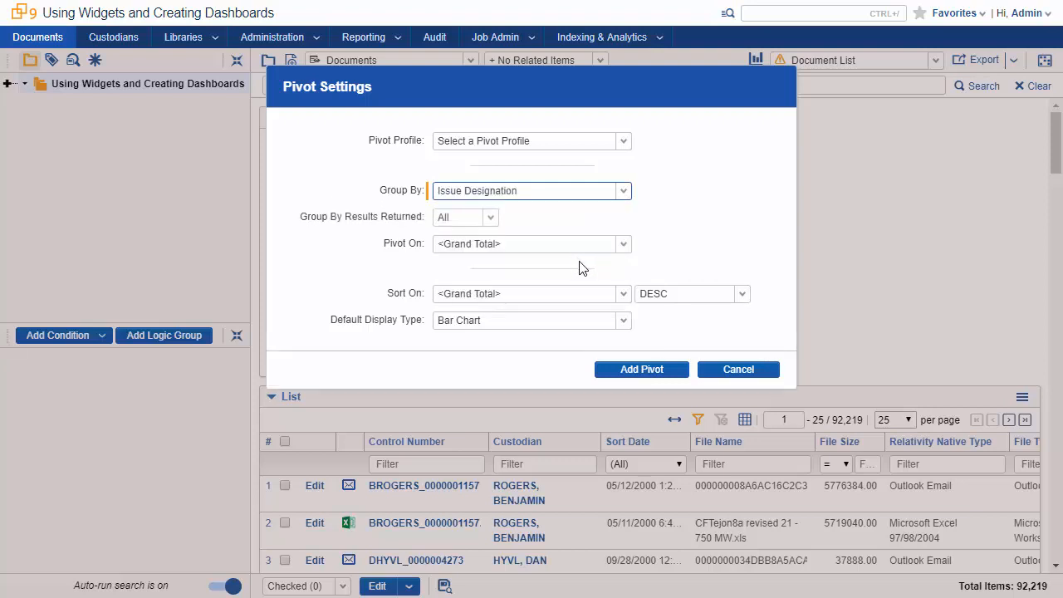
pyautogui.click(624, 321)
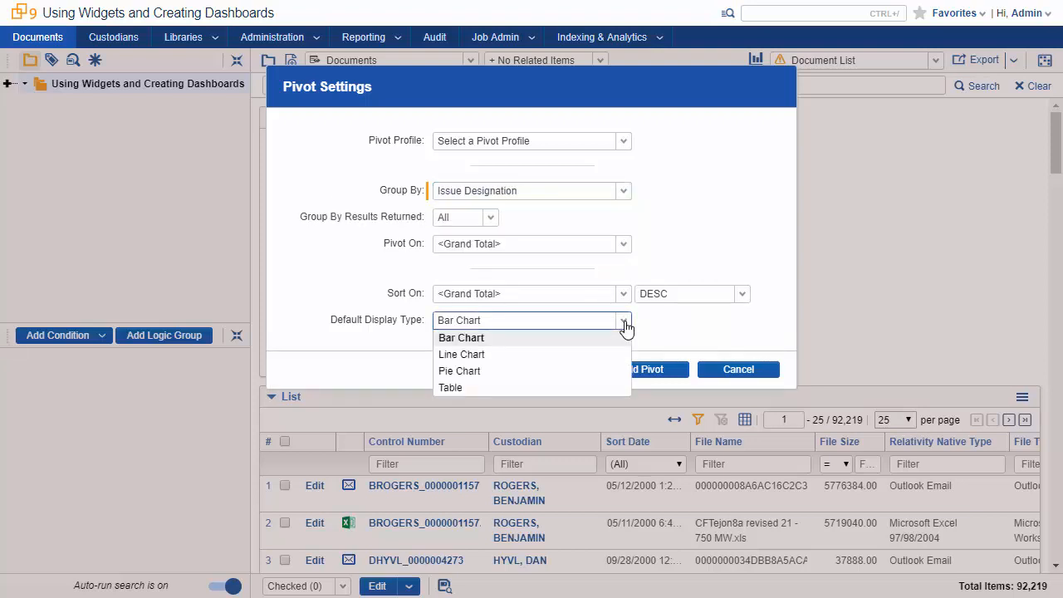
pyautogui.click(604, 371)
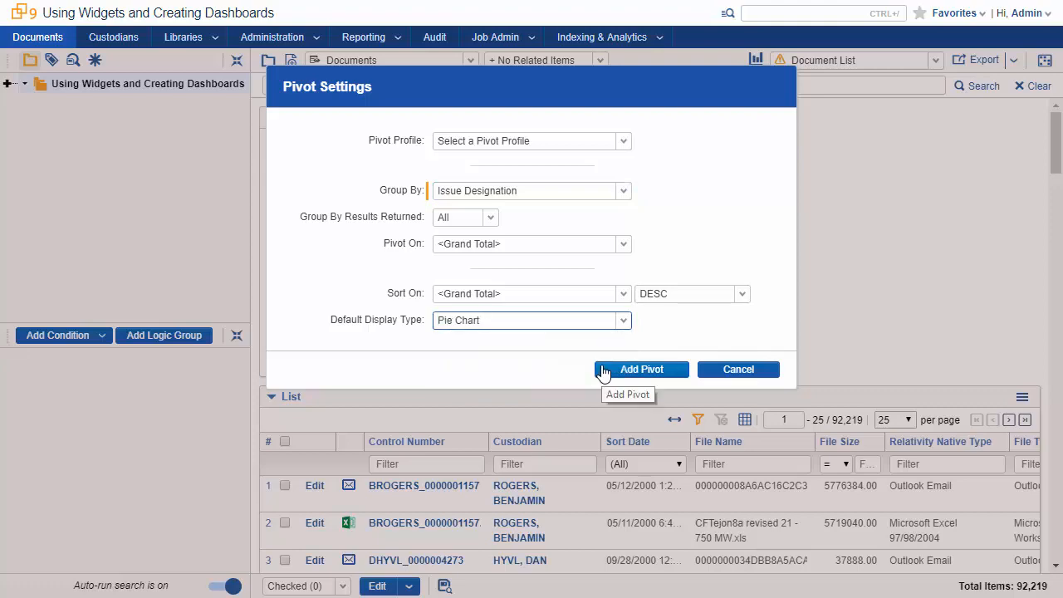
pyautogui.click(631, 371)
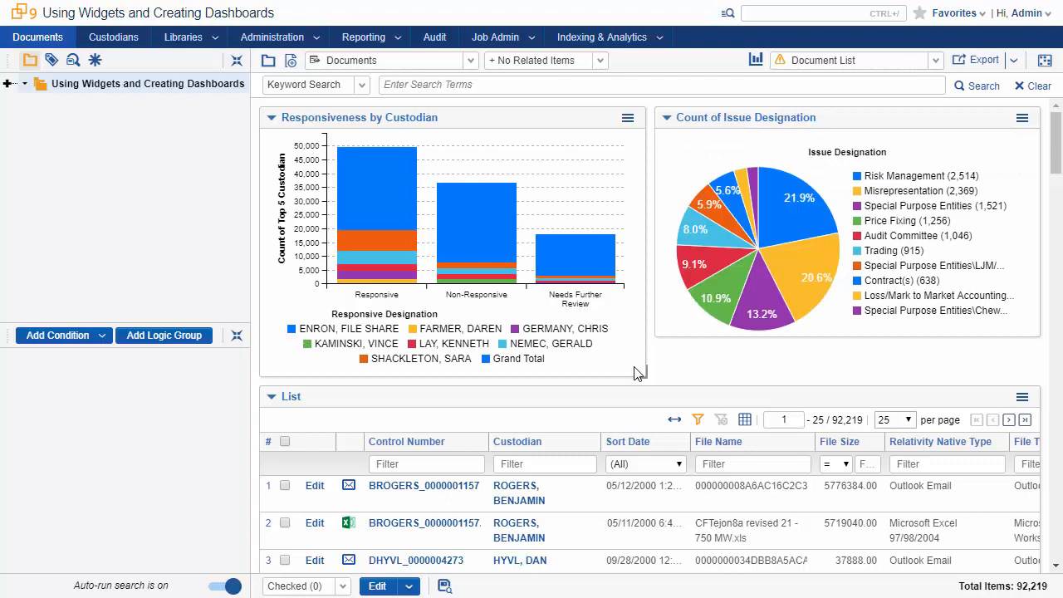
pyautogui.moveTo(762, 299)
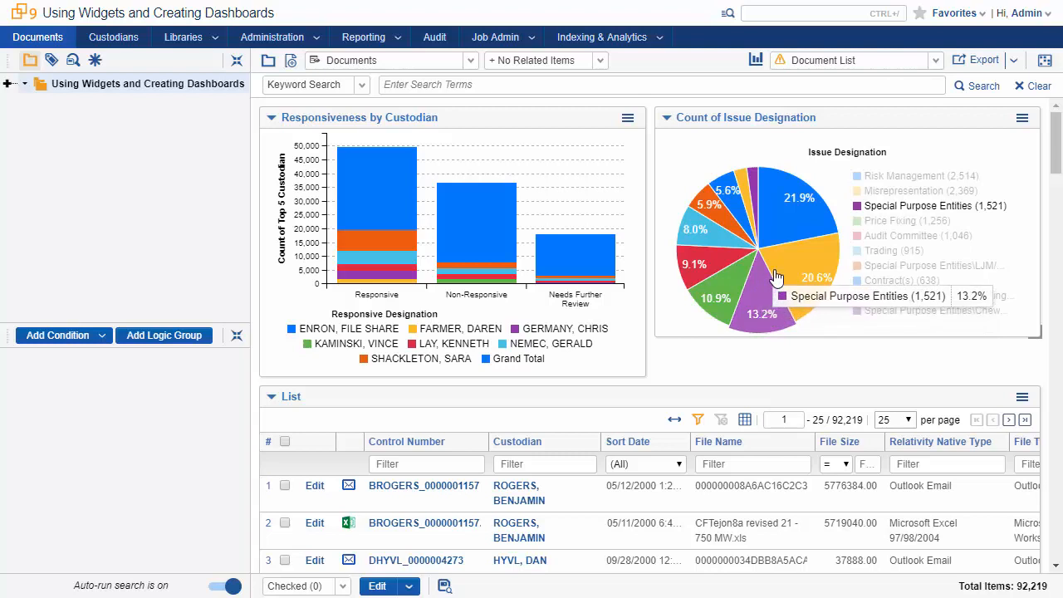
# - Filter the documents to the Risk Management issue from the Issue Designation pie chart, and clear all conditions
pyautogui.moveTo(795, 274)
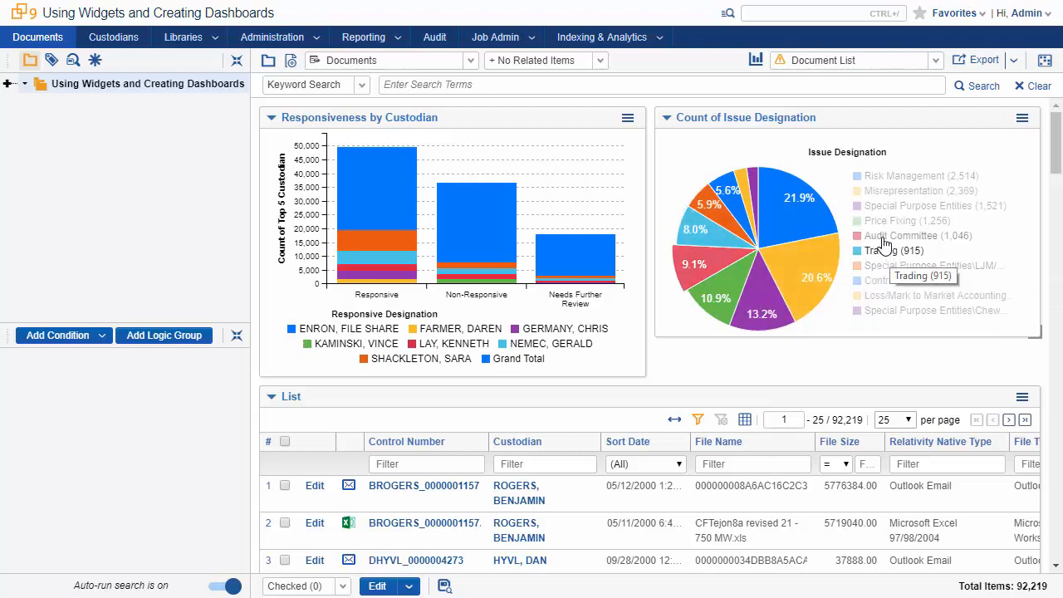
pyautogui.click(808, 218)
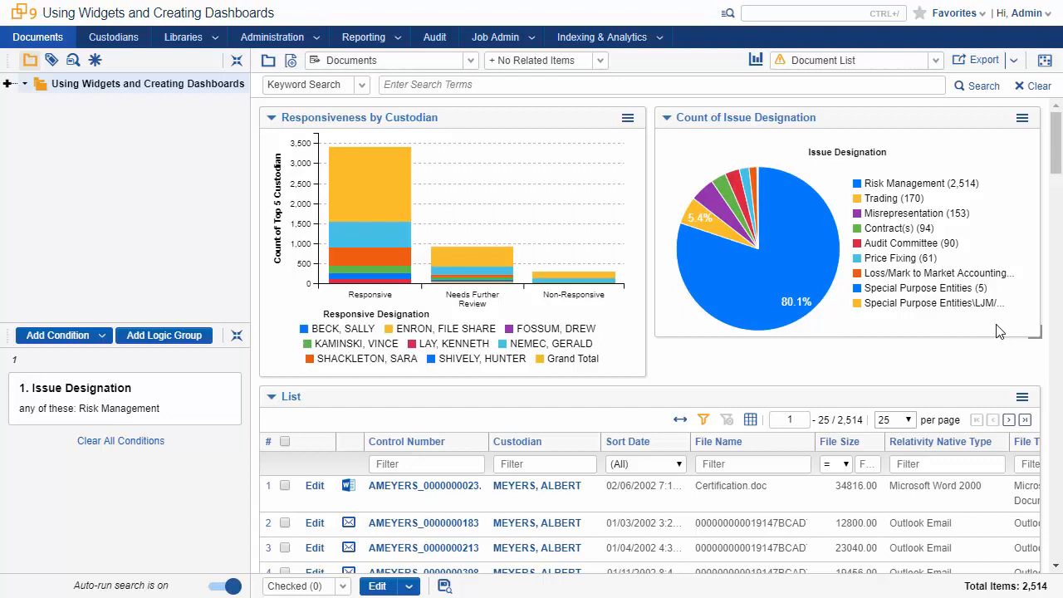
pyautogui.click(121, 445)
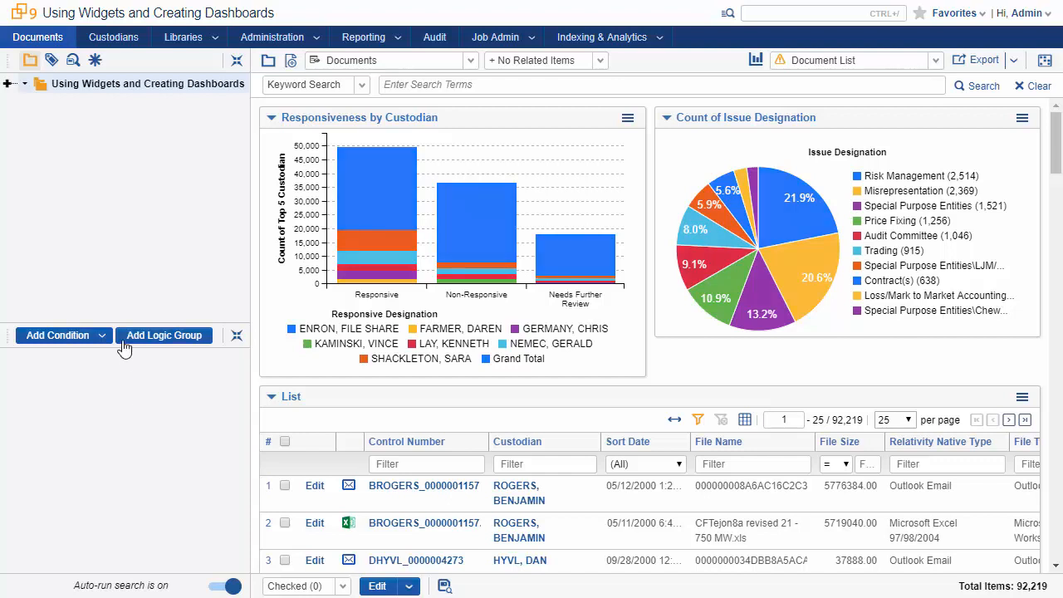
# - Save the current layout as a new dashboard named "Review QC" with order 10
pyautogui.click(936, 61)
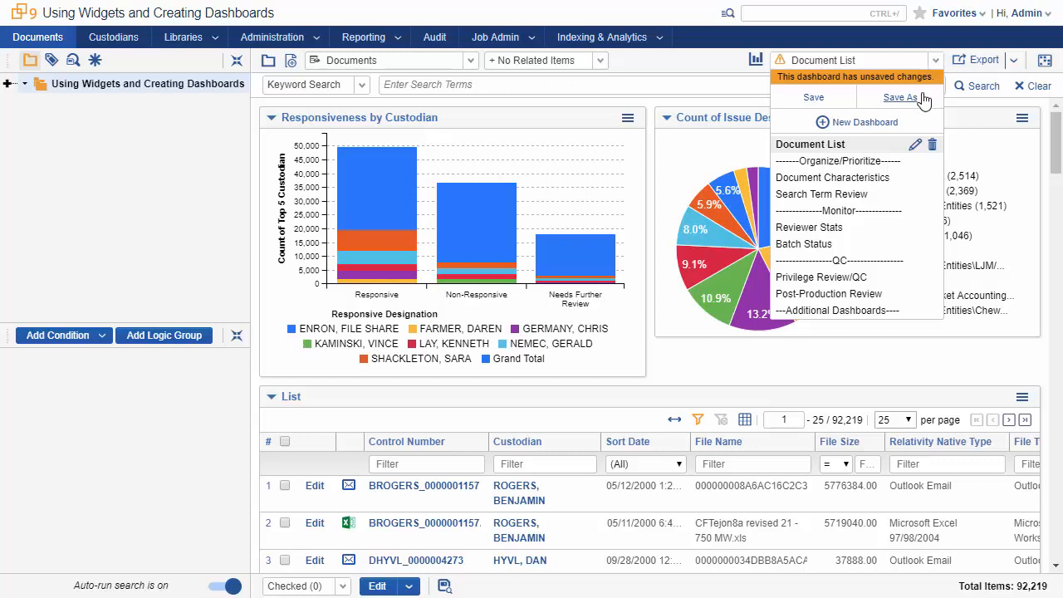
pyautogui.click(923, 100)
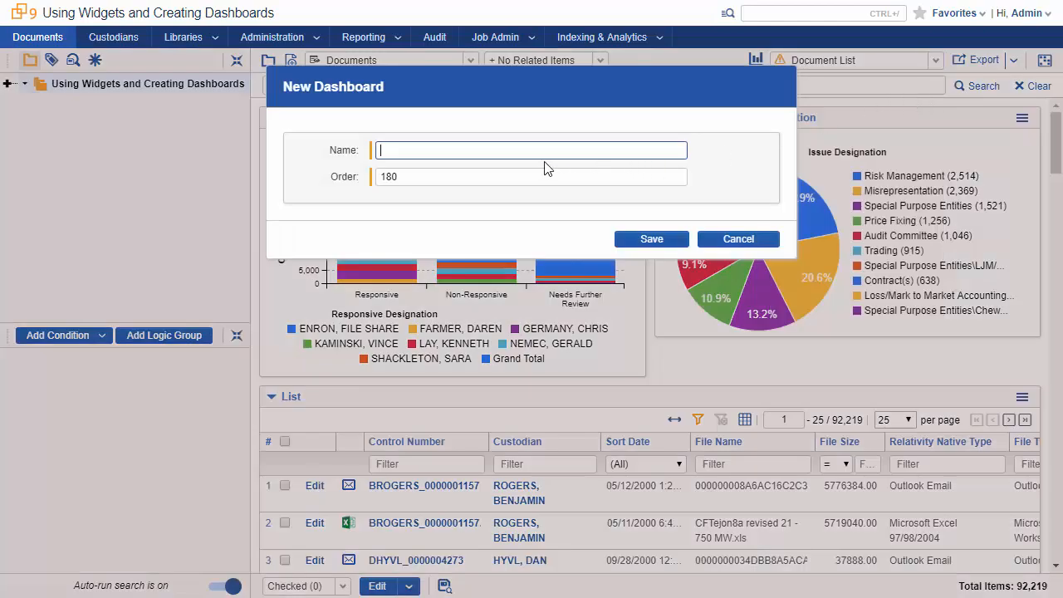
pyautogui.write('Review')
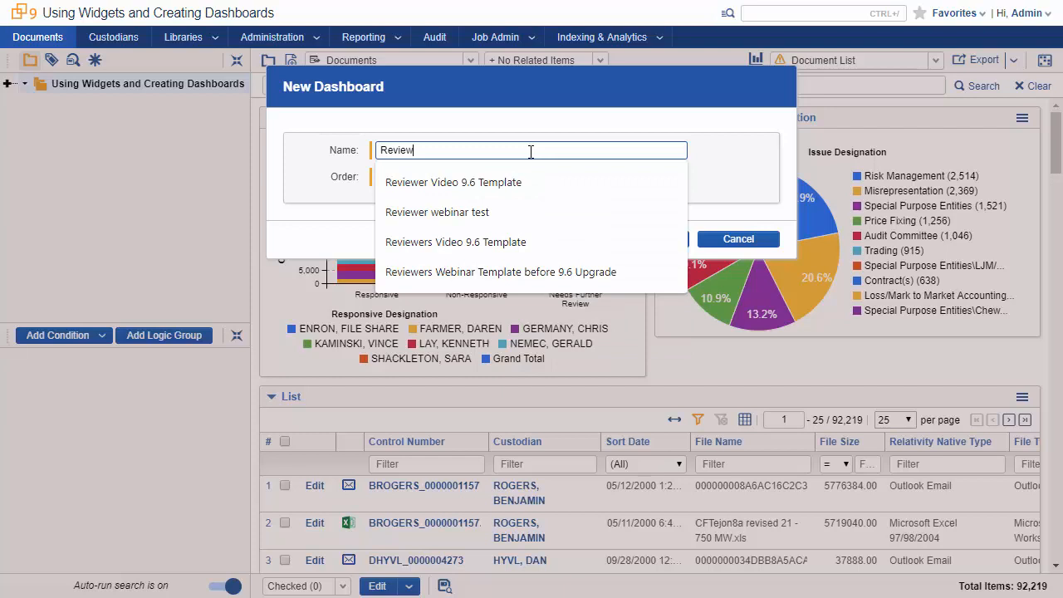
pyautogui.write('QC')
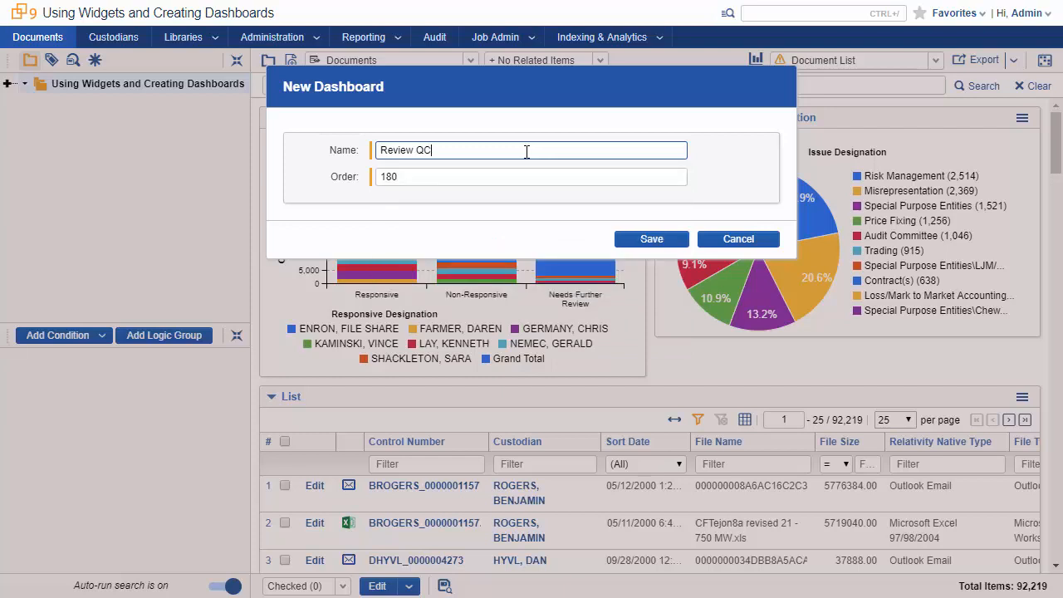
pyautogui.moveTo(403, 176); pyautogui.dragTo(387, 176)
pyautogui.write('0')
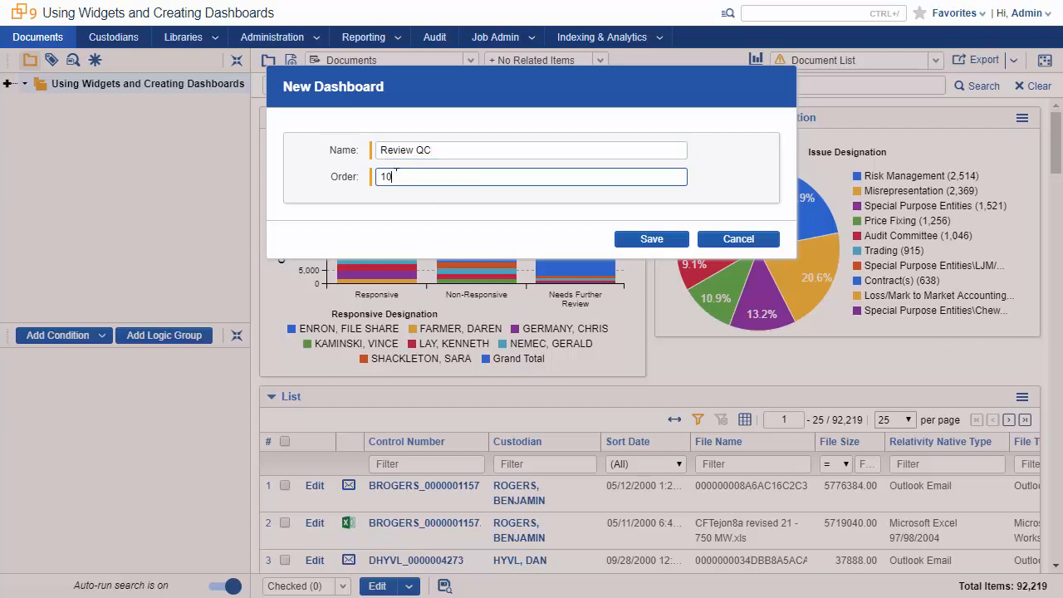
pyautogui.click(668, 242)
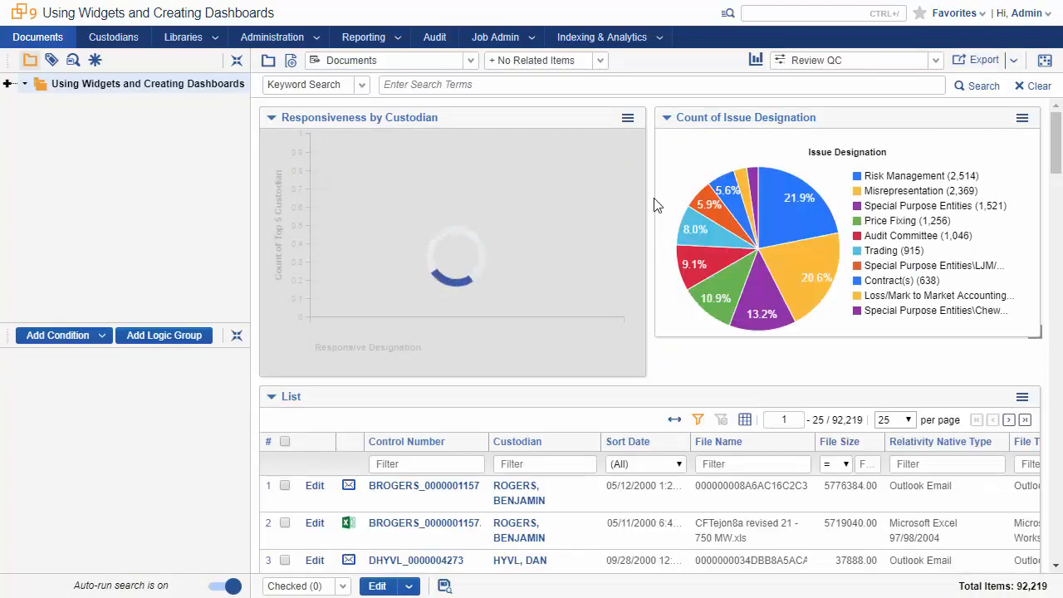
# - Check the Review QC dashboard's place in the dashboard list, export the dashboard to an Excel file, and dismiss the download bar
pyautogui.click(936, 61)
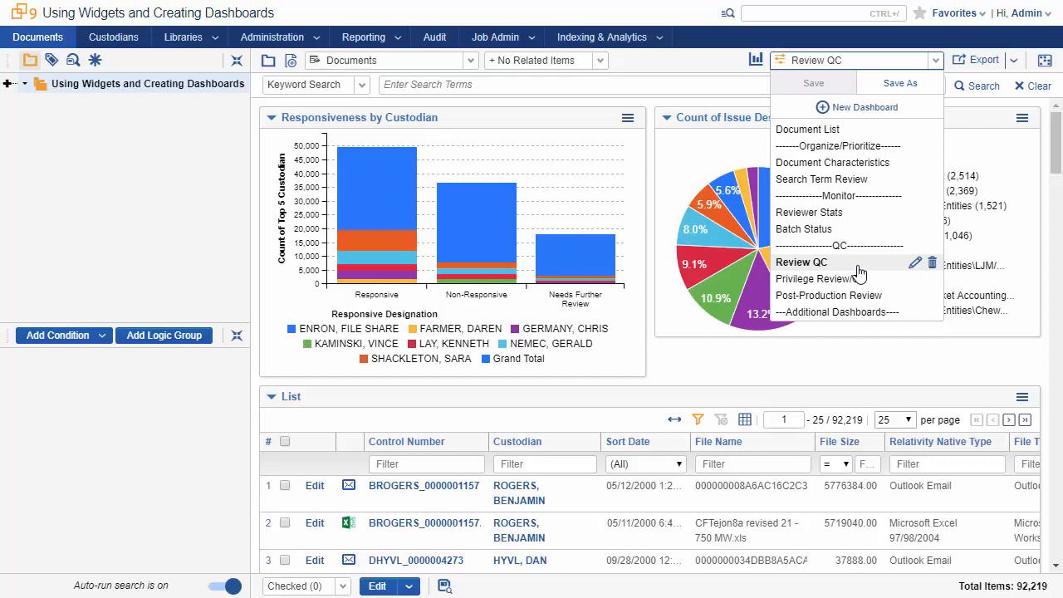
pyautogui.click(963, 66)
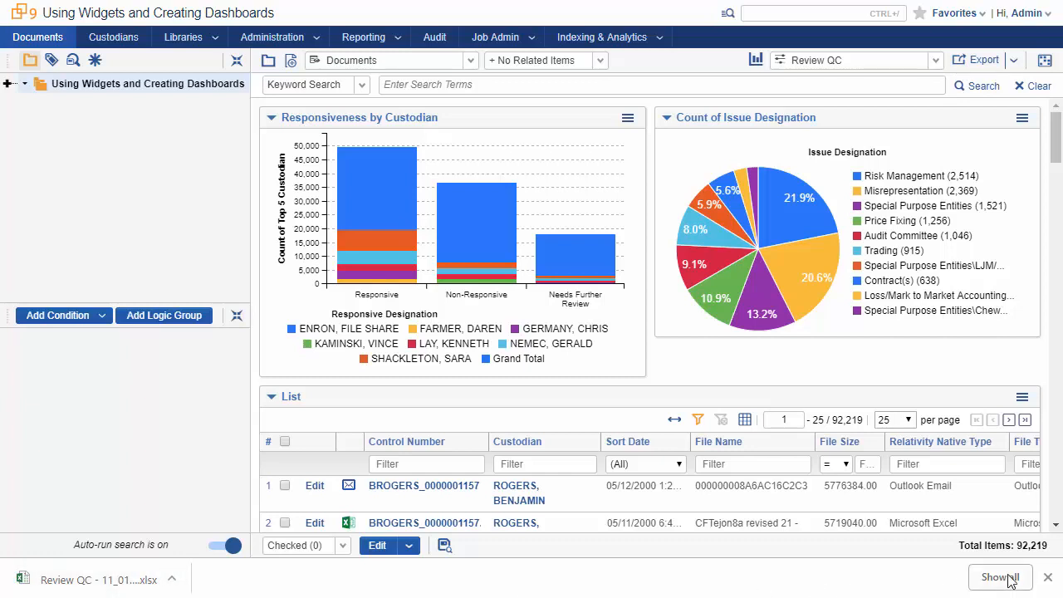
pyautogui.click(1048, 577)
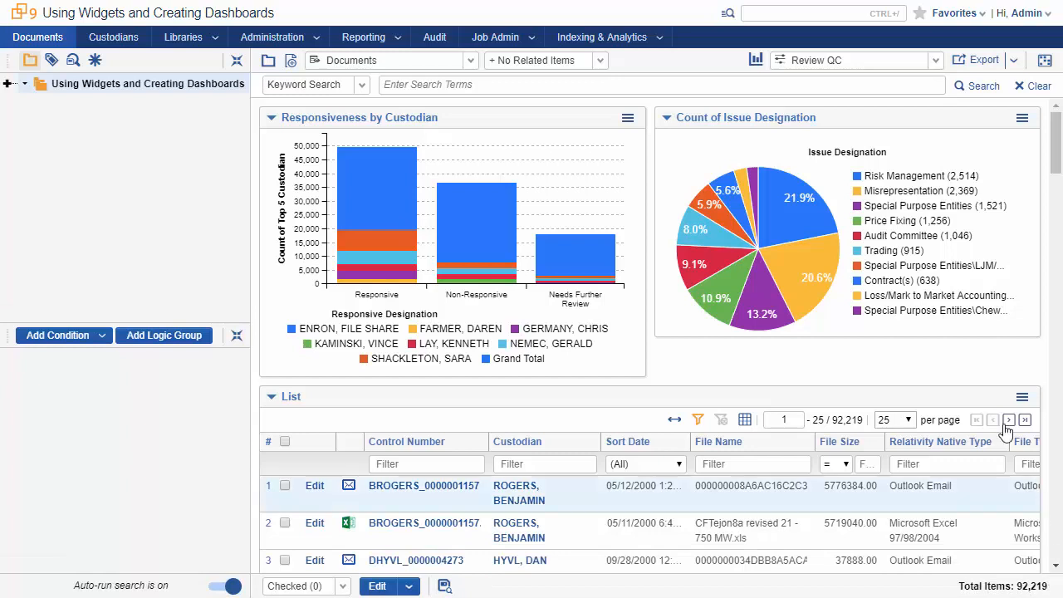
# - Remove the Count of Issue Designation and Responsiveness by Custodian widgets from the dashboard
pyautogui.click(1022, 118)
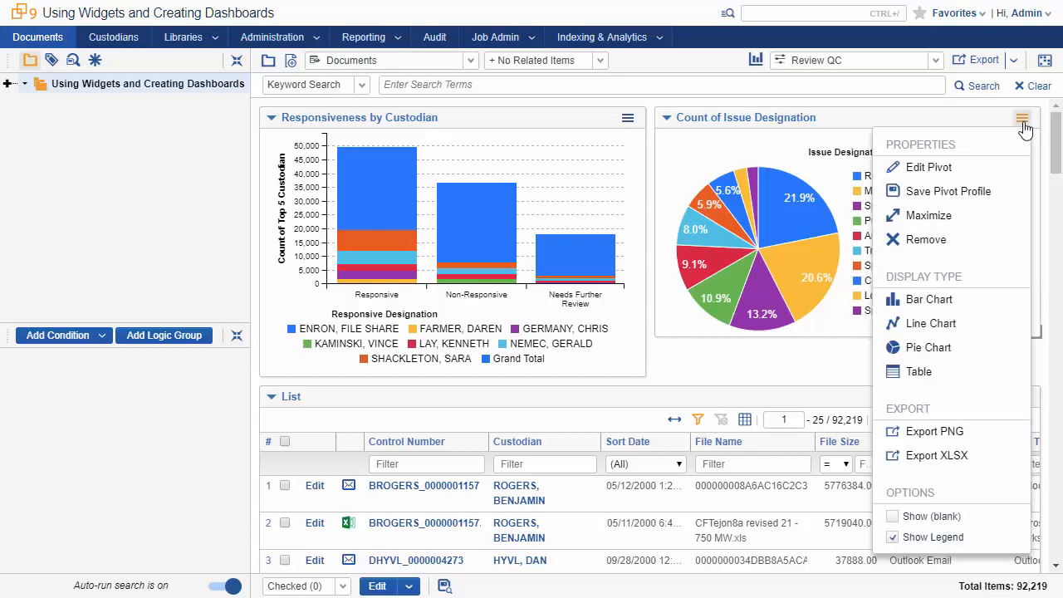
pyautogui.click(996, 242)
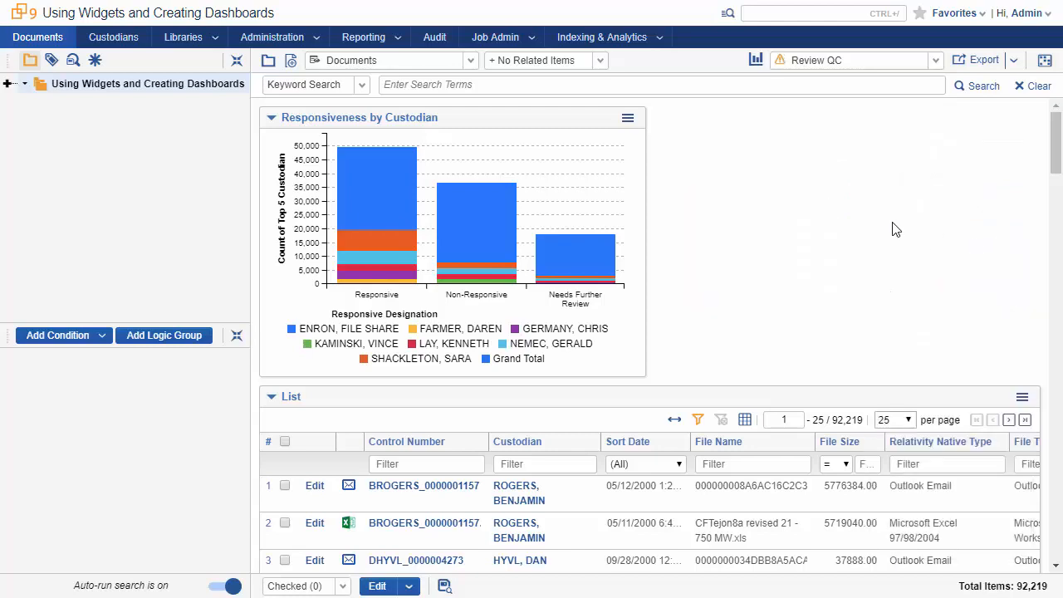
pyautogui.click(628, 118)
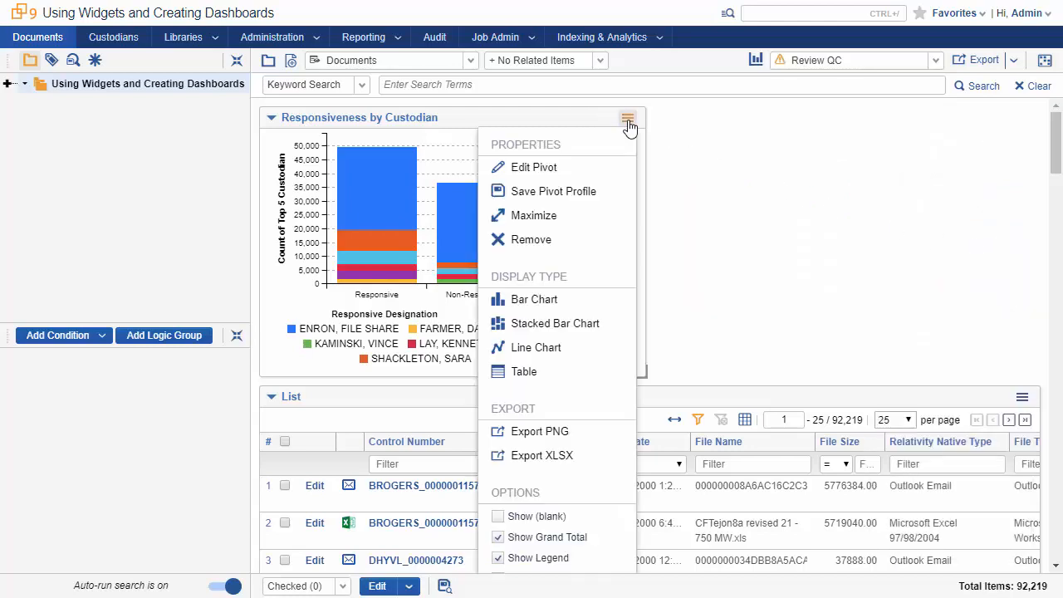
pyautogui.click(590, 239)
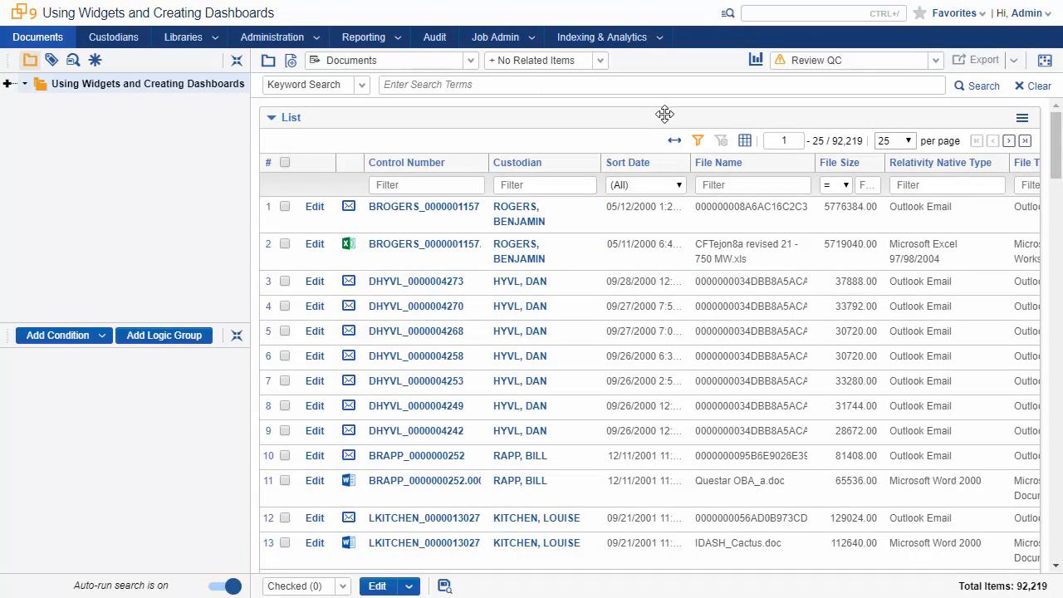
# - Add a Cluster Visualization widget to the dashboard using the All Documents cluster set
pyautogui.click(757, 61)
pyautogui.click(792, 105)
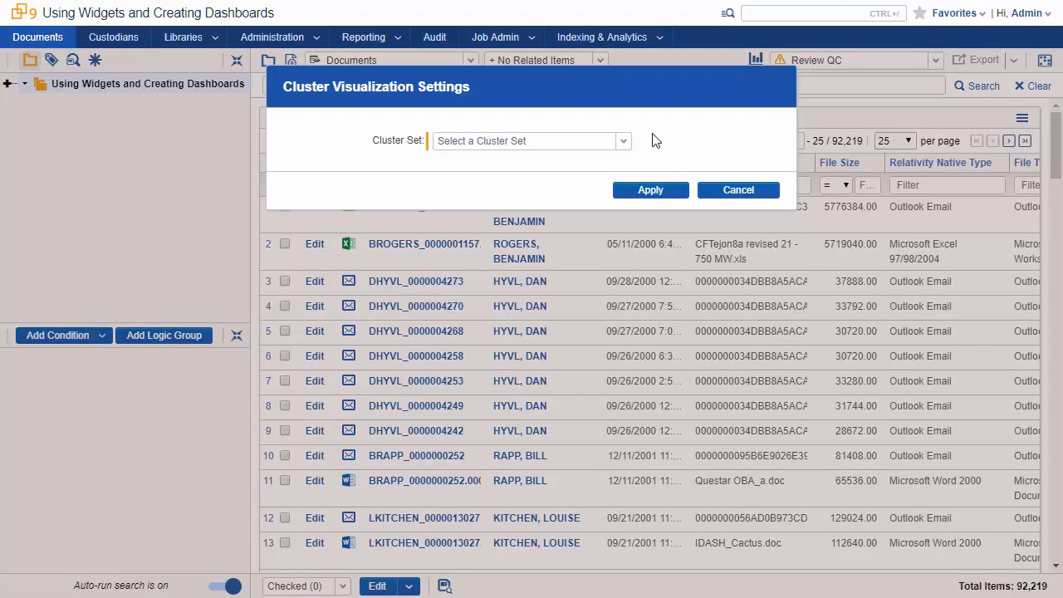
pyautogui.click(624, 143)
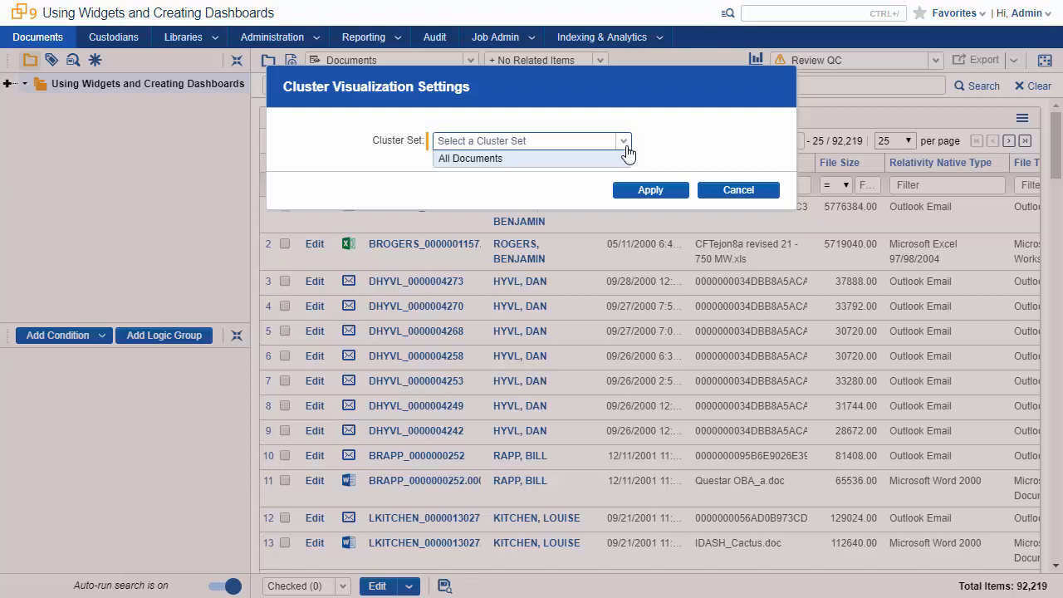
pyautogui.click(619, 160)
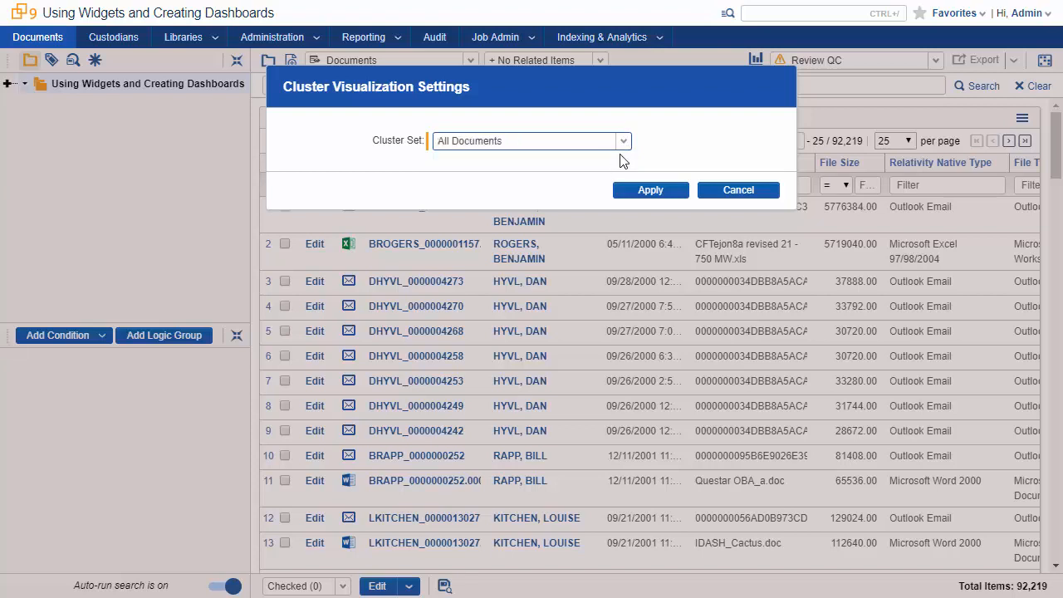
pyautogui.click(643, 190)
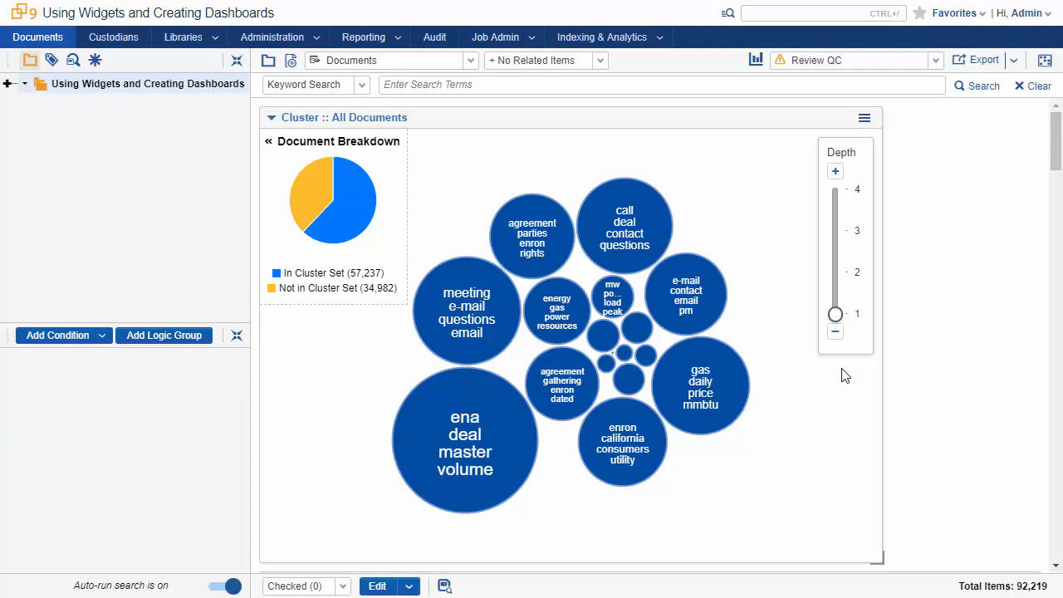
# - Filter the documents to the "call, deal, contact, questions" cluster, and clear all conditions
pyautogui.press('ctrl')
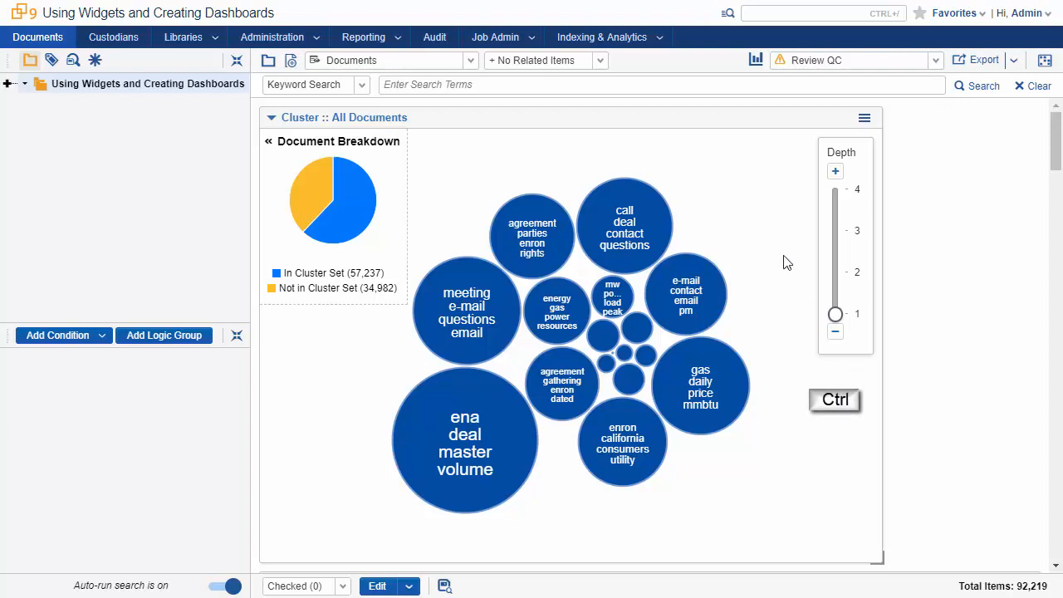
pyautogui.keyDown('ctrl'); pyautogui.click(623, 227); pyautogui.keyUp('ctrl')
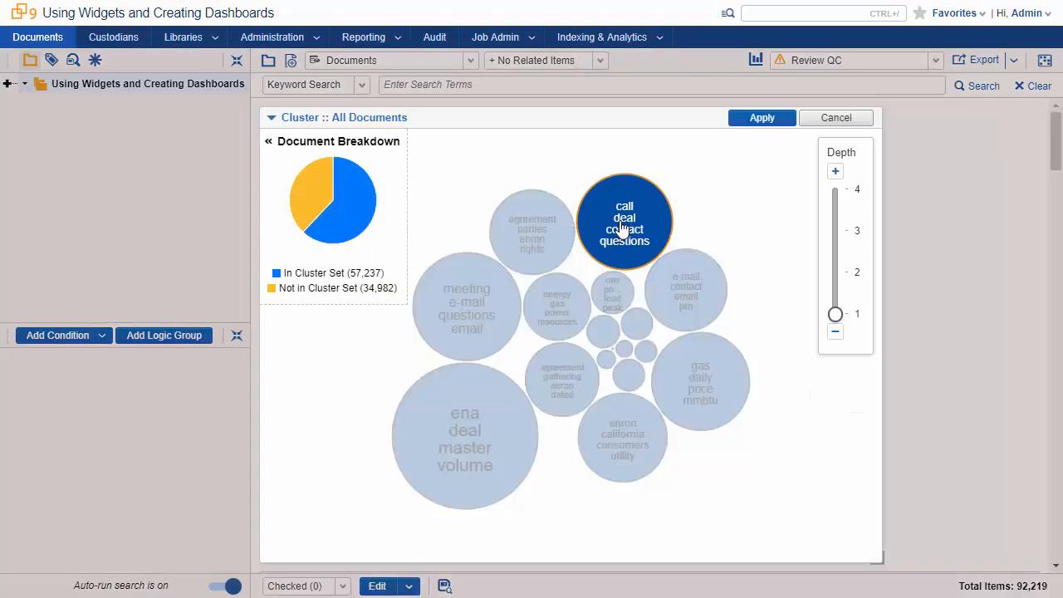
pyautogui.click(762, 119)
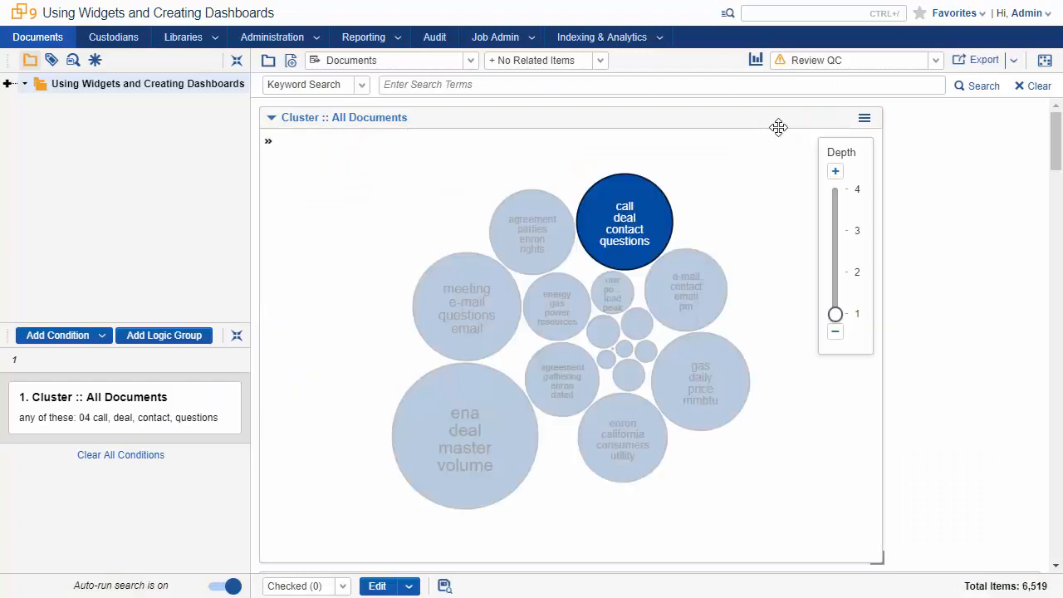
pyautogui.click(110, 456)
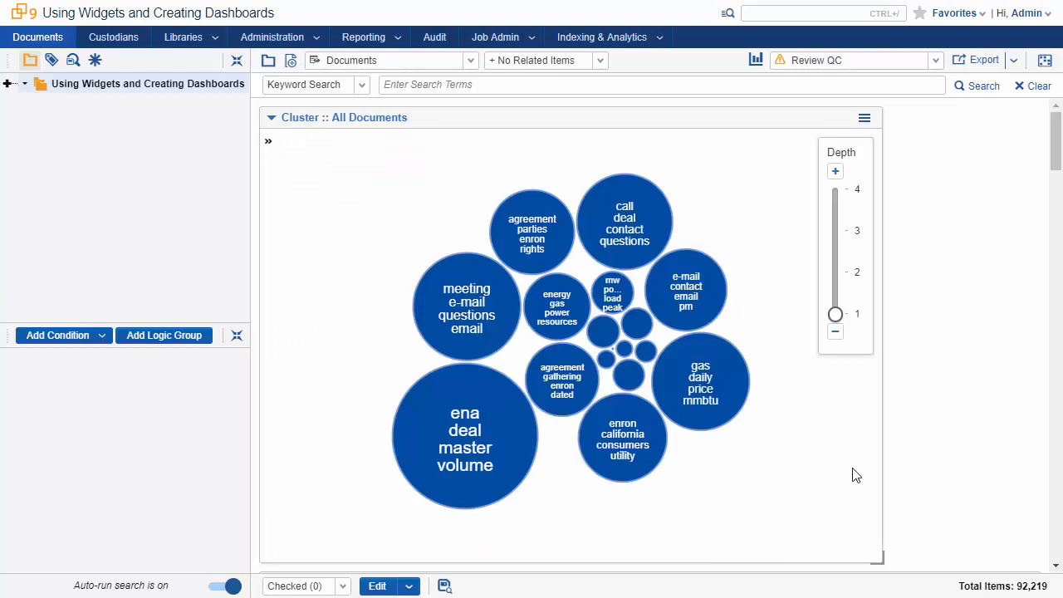
# - Switch the All Documents cluster widget's visualization to the ring-shaped dial display
pyautogui.click(864, 118)
pyautogui.click(796, 301)
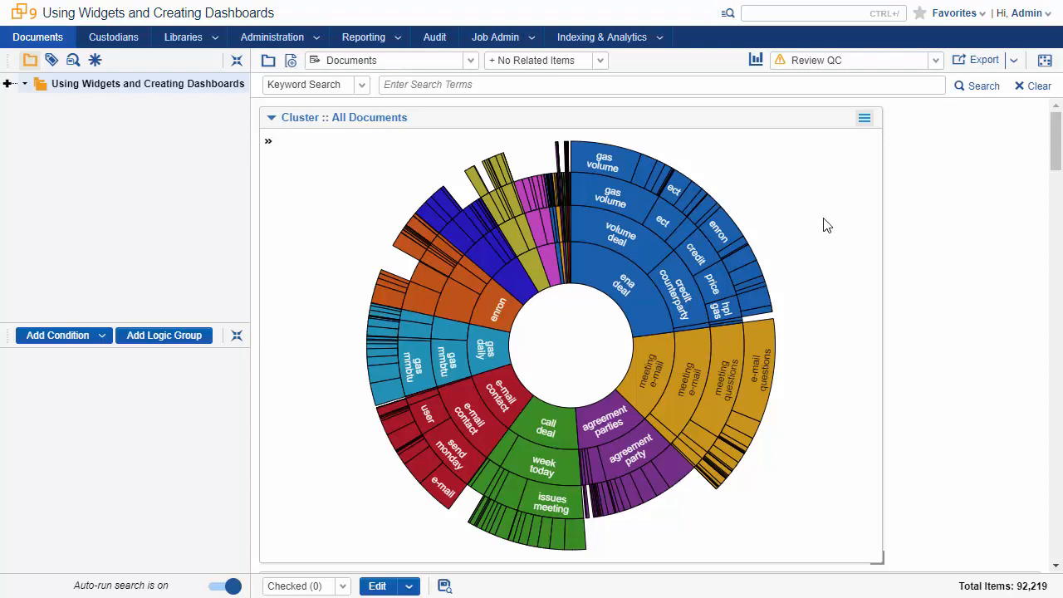
# - Add a Pivot widget grouped by STR - Key Terms with Table as its default display type
pyautogui.click(756, 61)
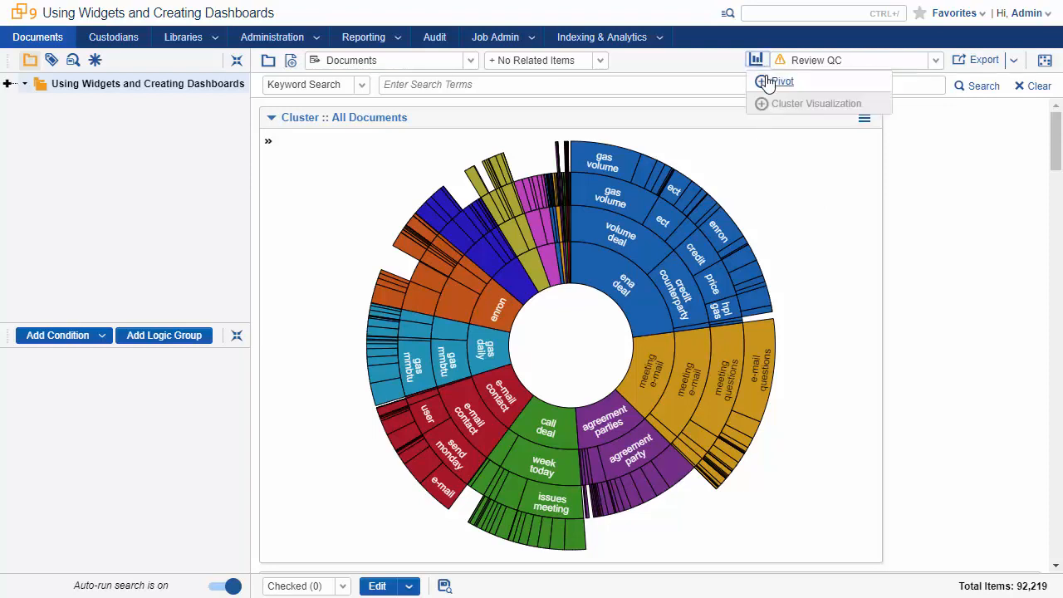
pyautogui.click(768, 82)
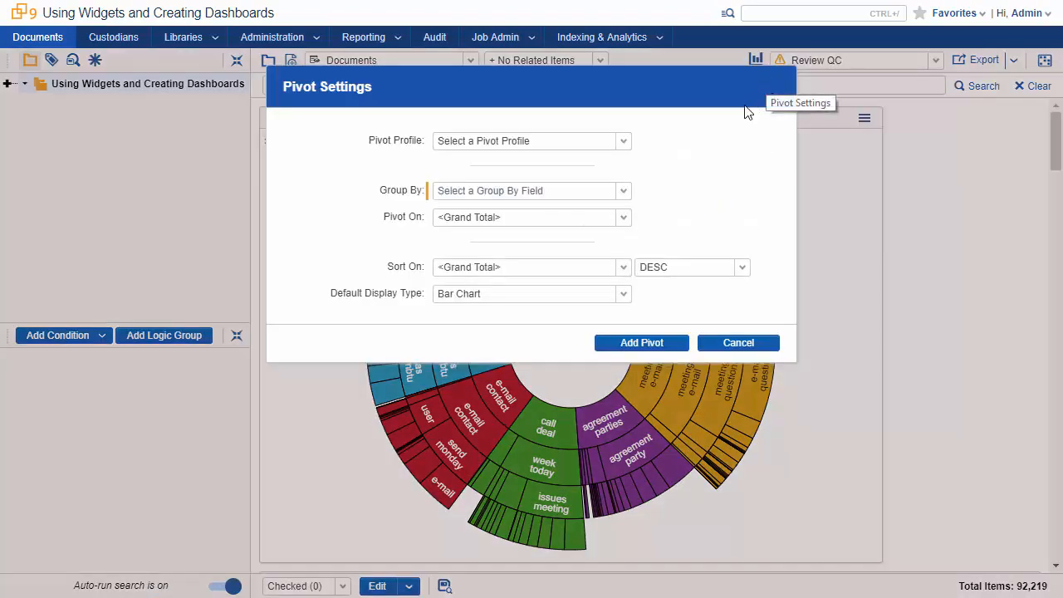
pyautogui.click(622, 191)
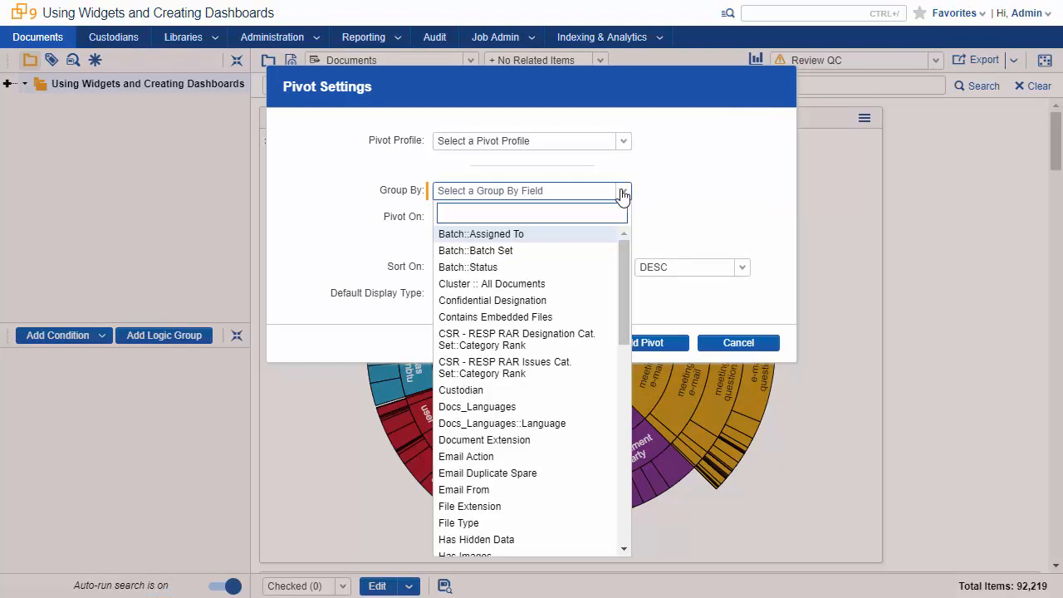
pyautogui.write('str')
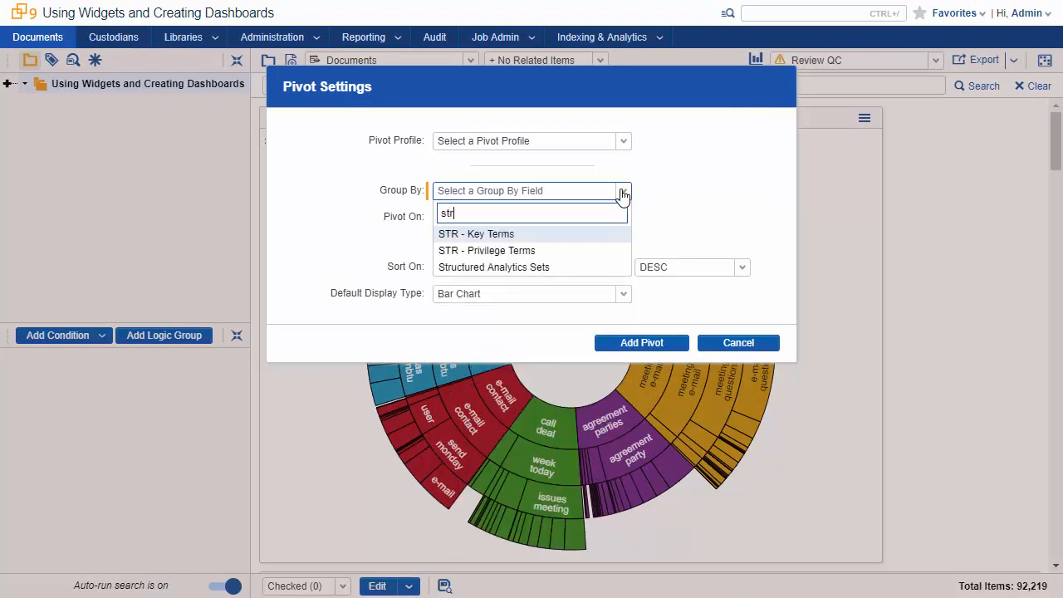
pyautogui.click(599, 235)
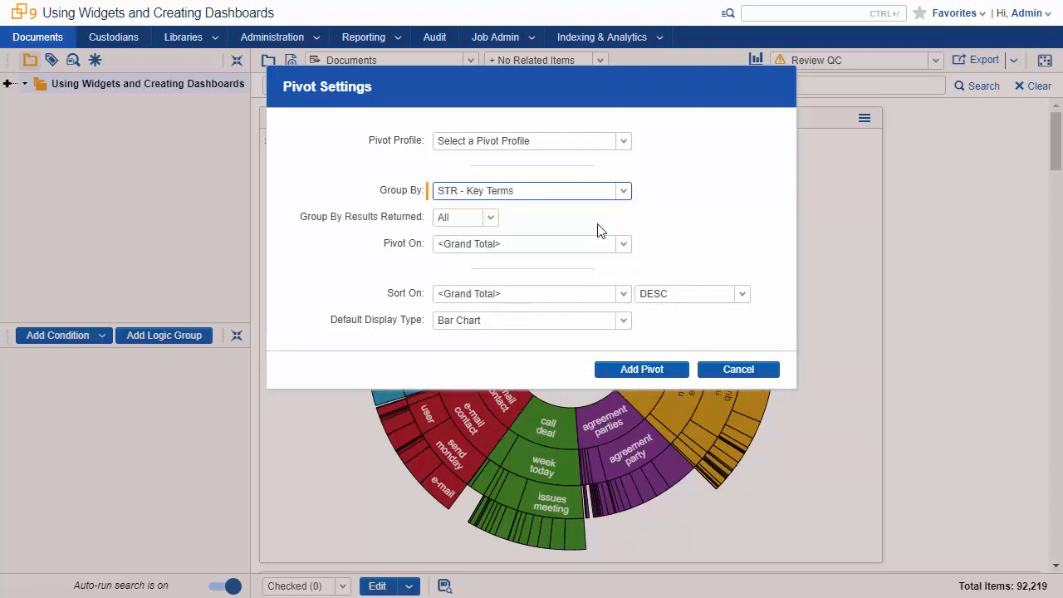
pyautogui.click(622, 324)
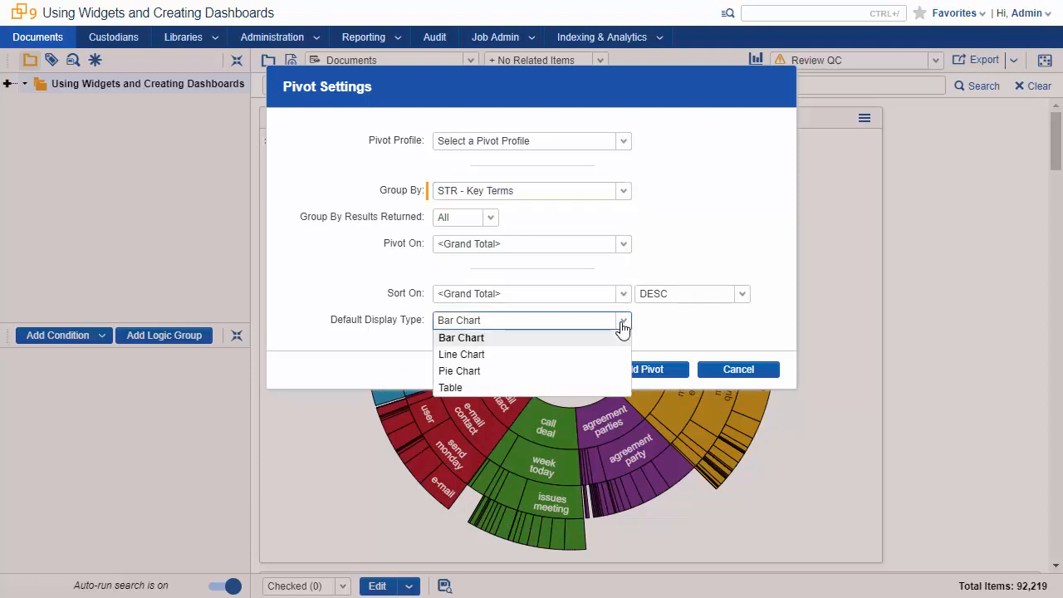
pyautogui.click(616, 388)
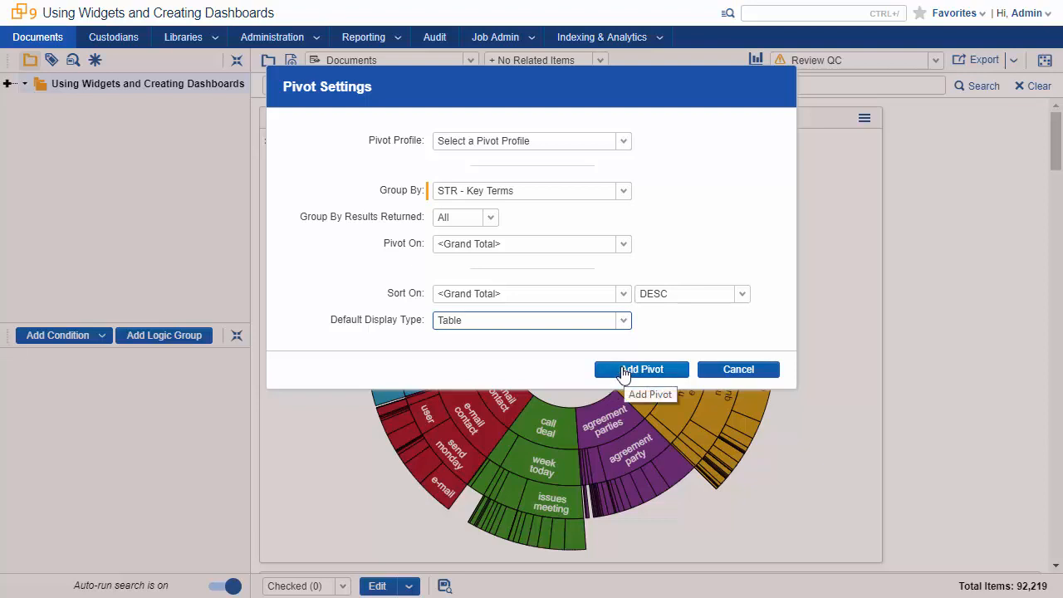
pyautogui.click(624, 372)
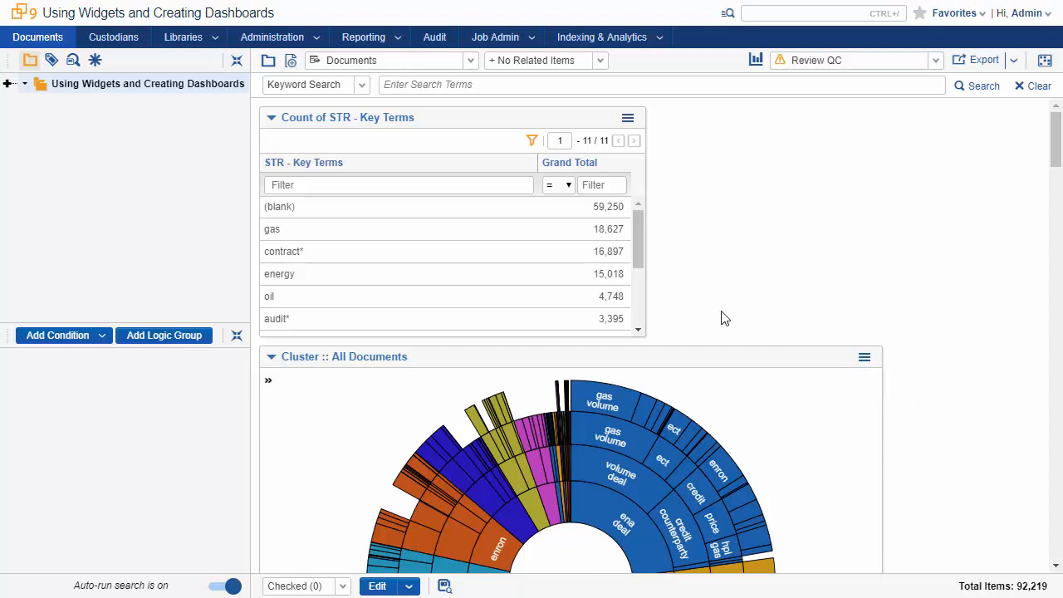
# - Filter the documents to the key term contract* from the STR - Key Terms table and view the cluster dial
pyautogui.click(523, 258)
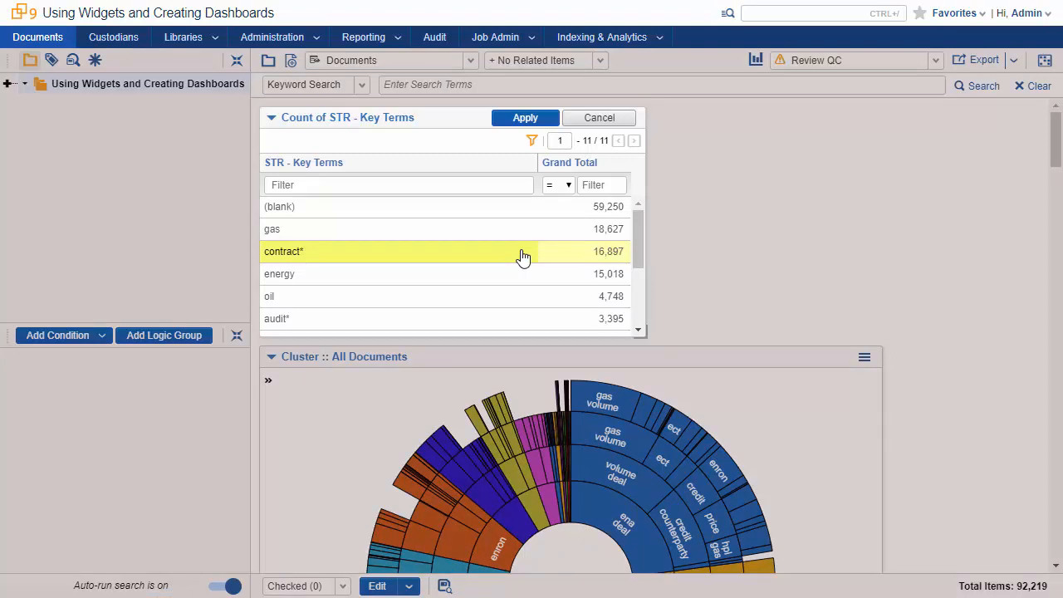
pyautogui.click(525, 117)
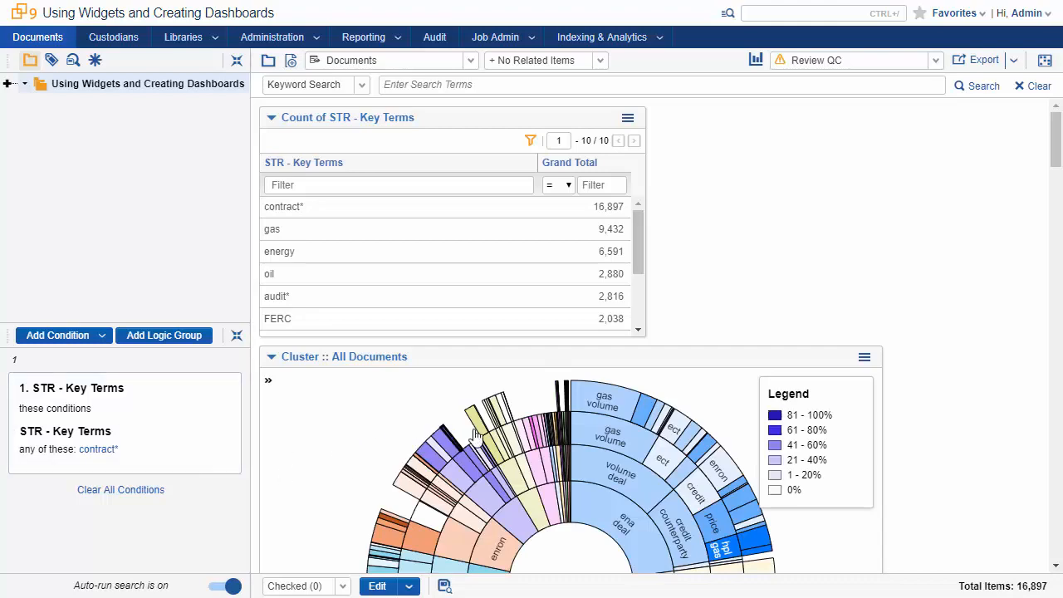
pyautogui.moveTo(1057, 157); pyautogui.dragTo(1059, 182)
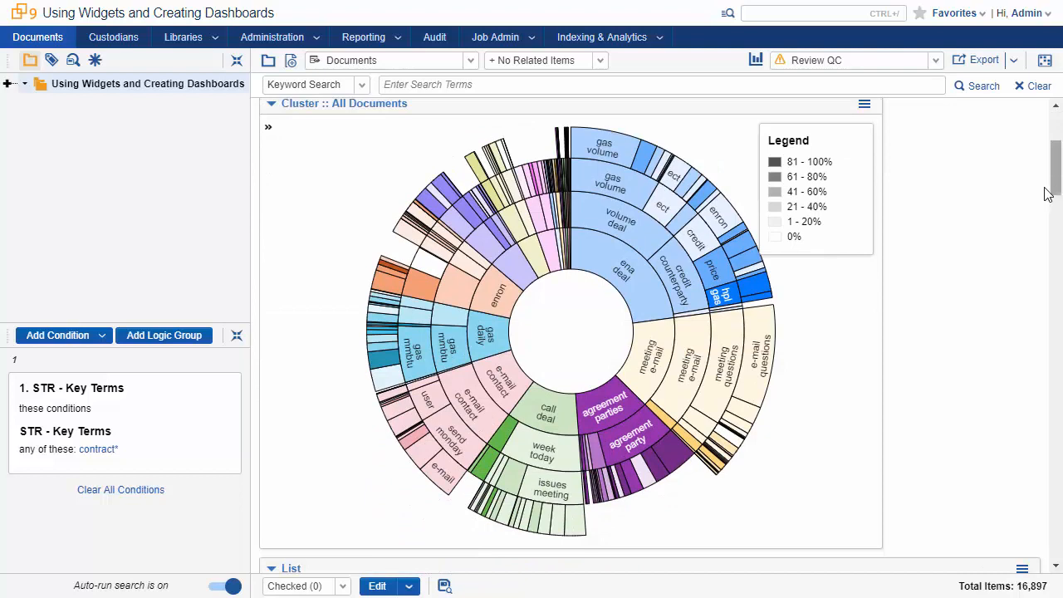